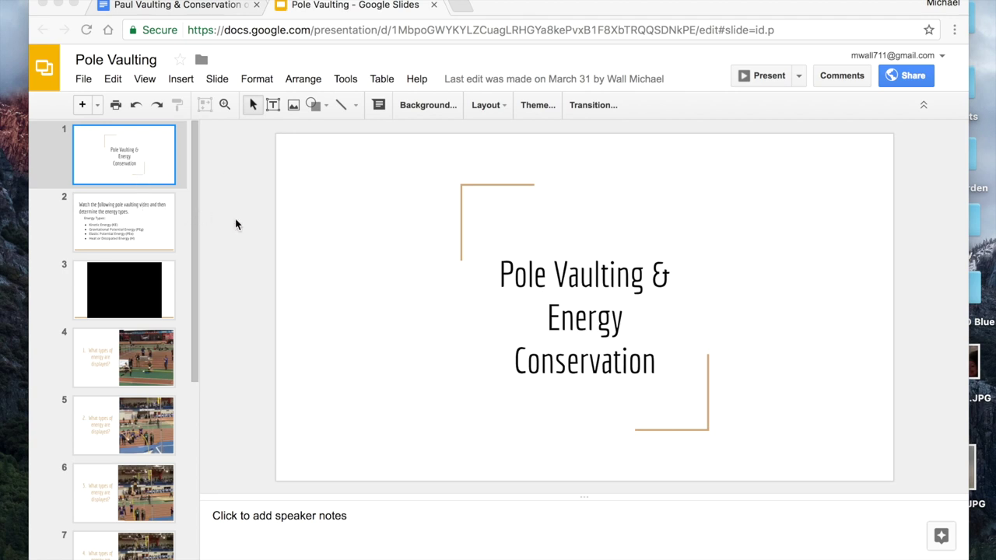
- Go to slide 4, '1. What types of energy are displayed?', with the pole vaulter photo
click(149, 218)
click(149, 218)
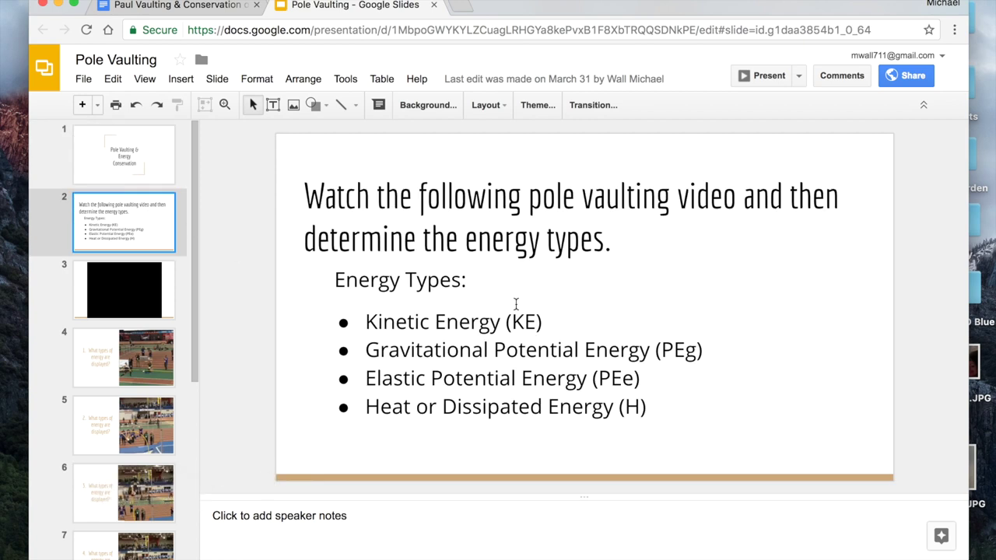
click(90, 357)
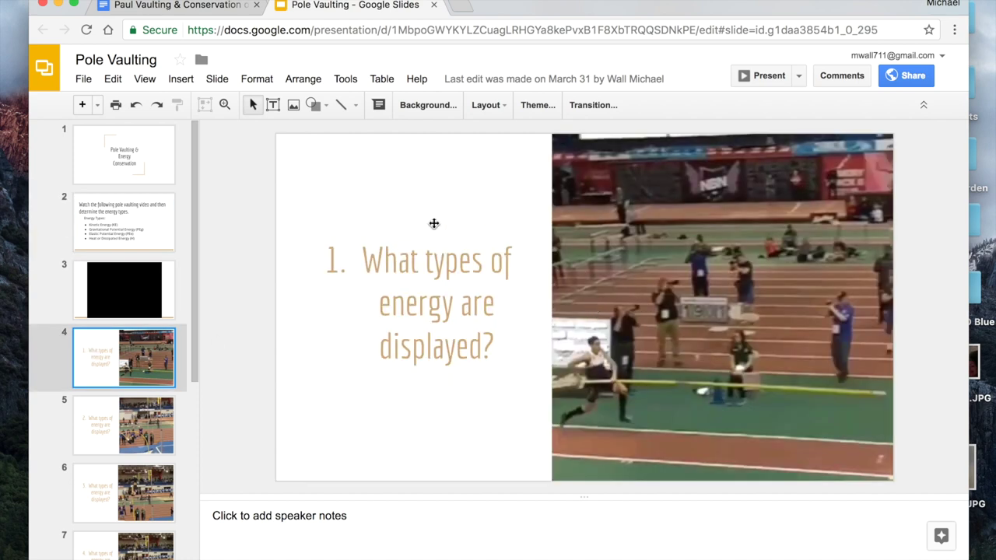
- Browse the slides for questions 2, 3 and 7
click(95, 435)
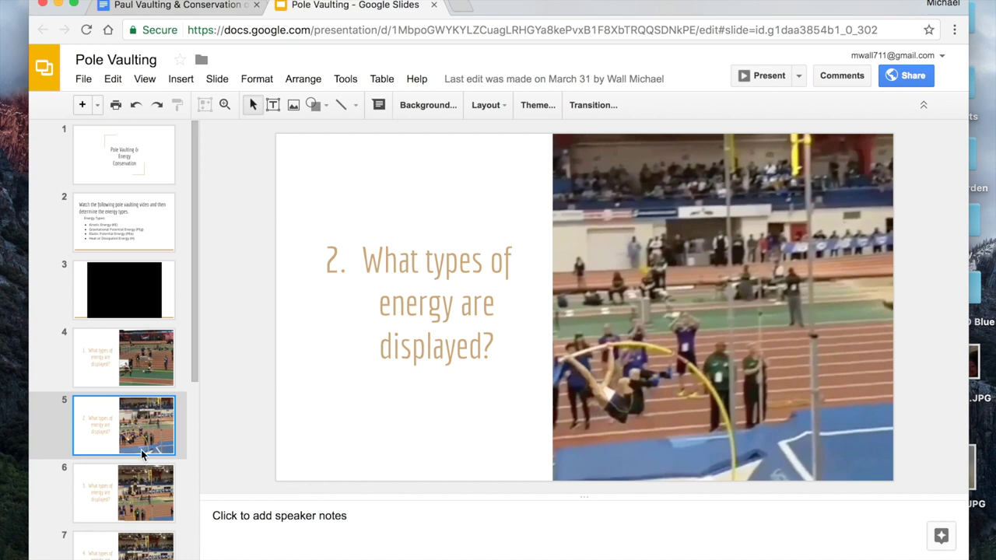
click(93, 499)
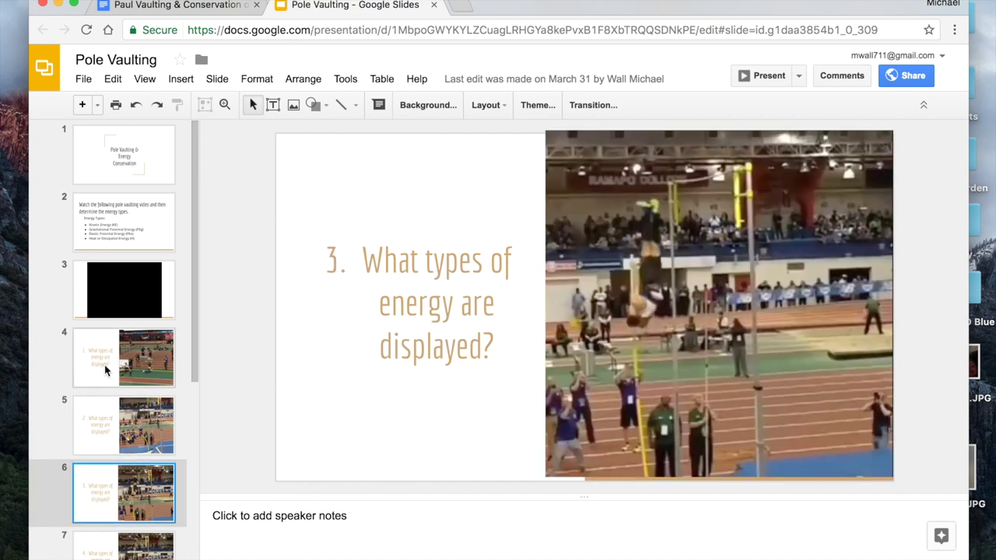
scroll(105, 371, down, 5)
click(93, 453)
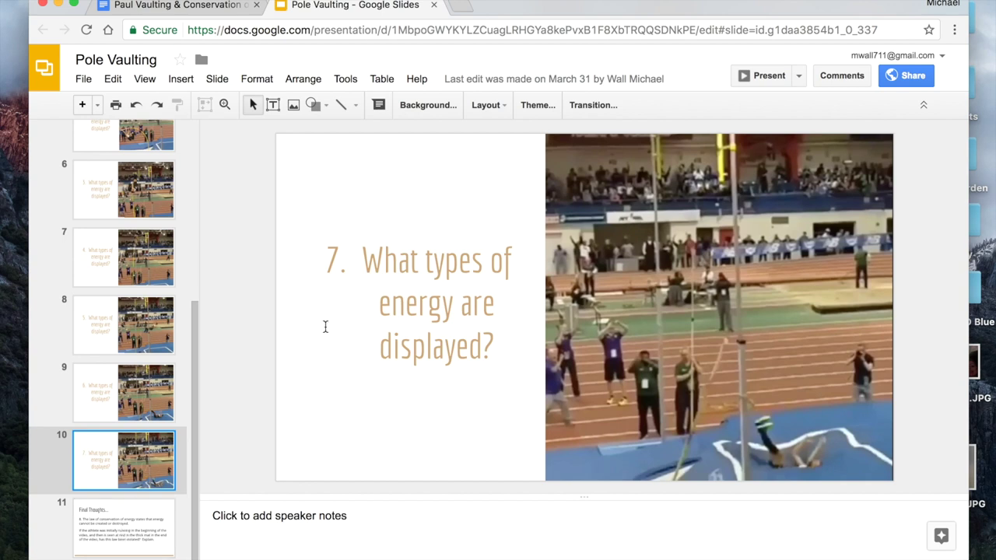
- Return to slide 2 listing the energy types, then switch to the Paul Vaulting document
key(Up)
scroll(112, 372, up, 4)
scroll(111, 372, up, 1)
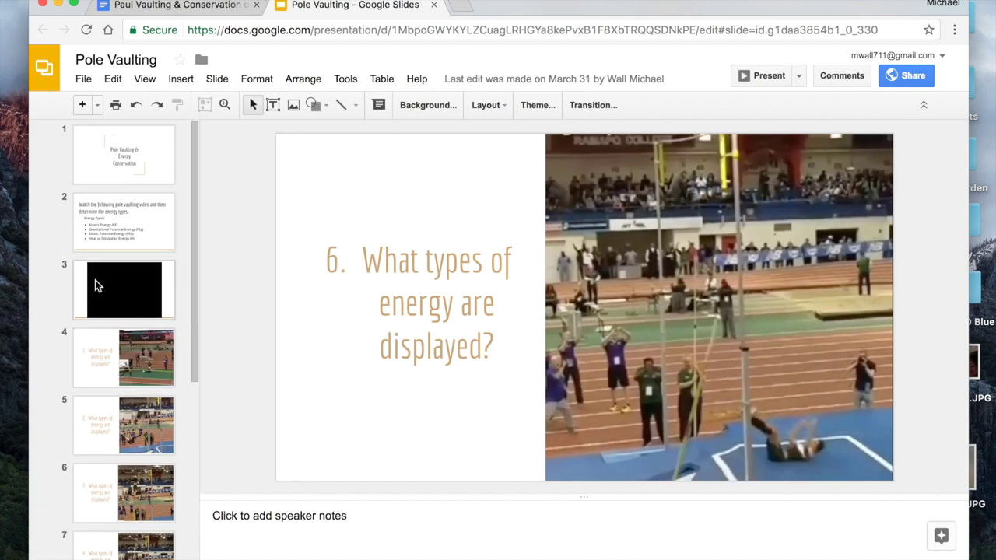
click(129, 222)
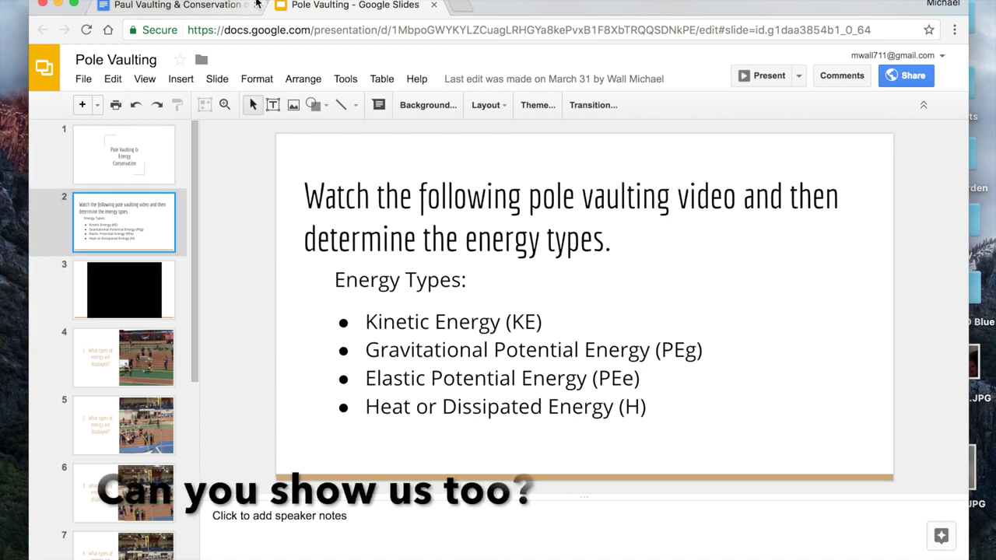
click(185, 5)
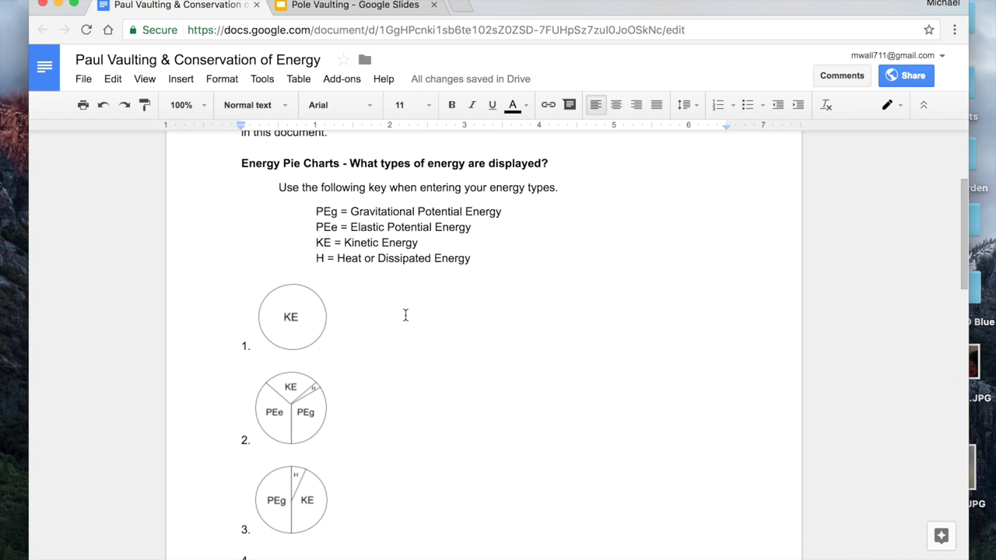
- Scroll through the document's energy key and example pie charts
scroll(406, 314, up, 3)
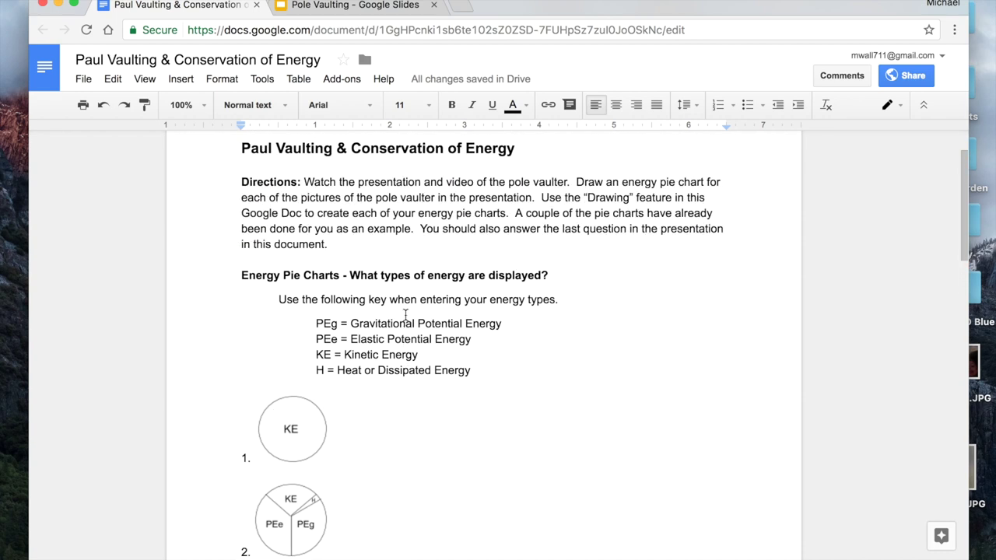
scroll(406, 314, down, 3)
scroll(405, 314, down, 1)
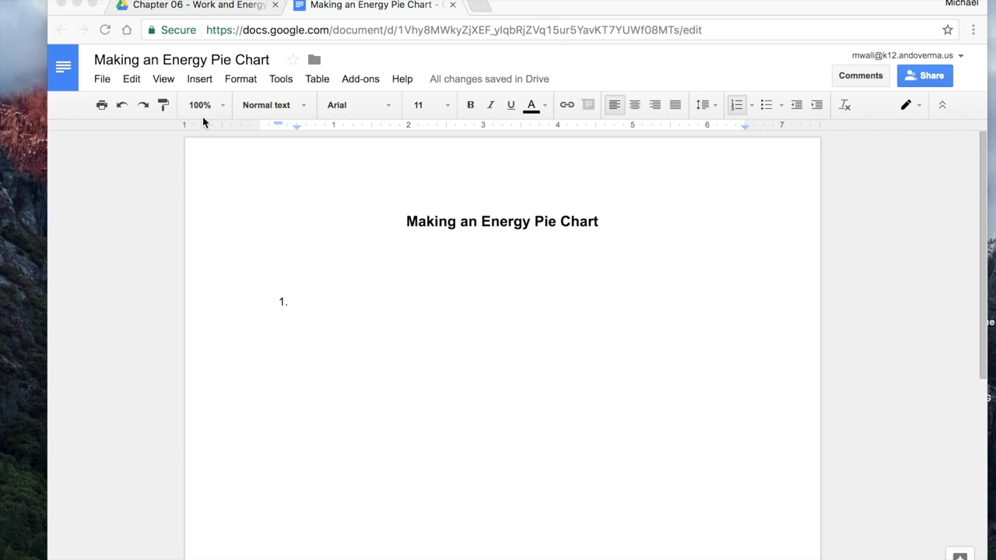
- Insert a new drawing and draw a circle with a white fill in it
click(201, 85)
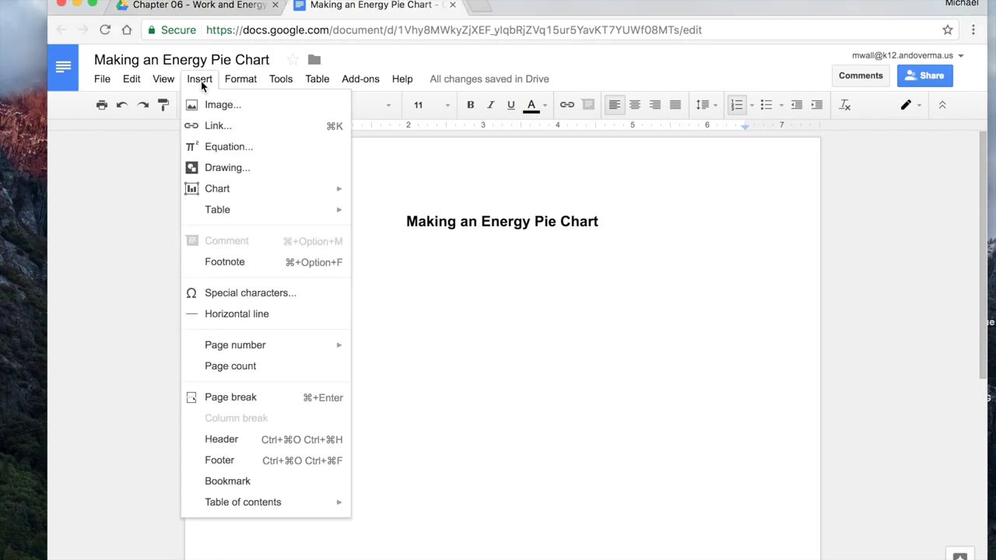
click(223, 167)
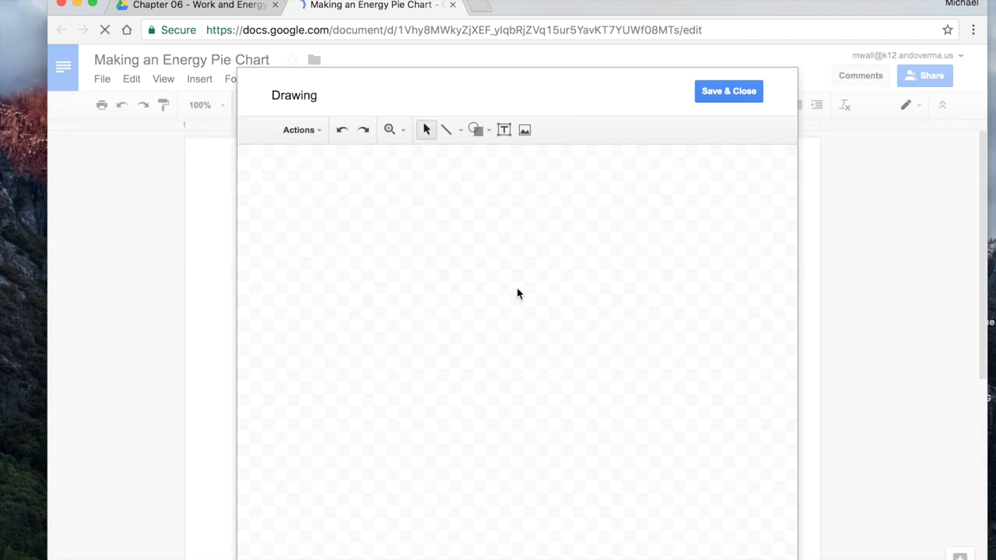
click(479, 130)
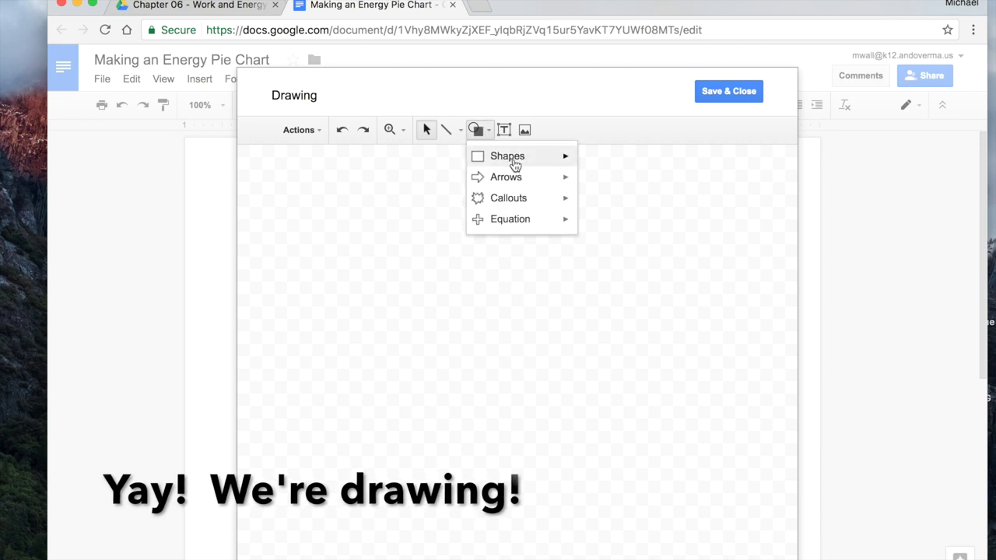
mouse_move(518, 160)
click(589, 191)
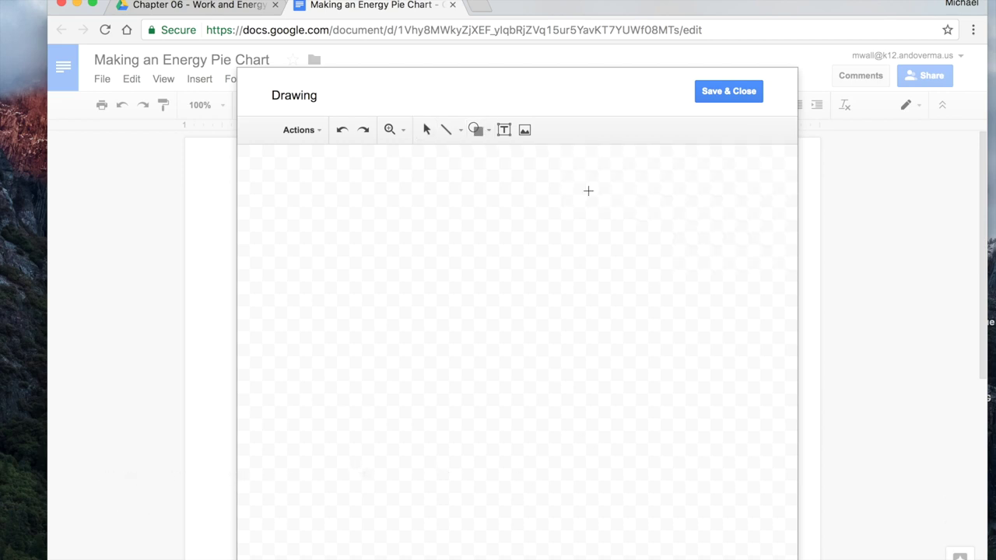
drag(391, 223, 571, 388)
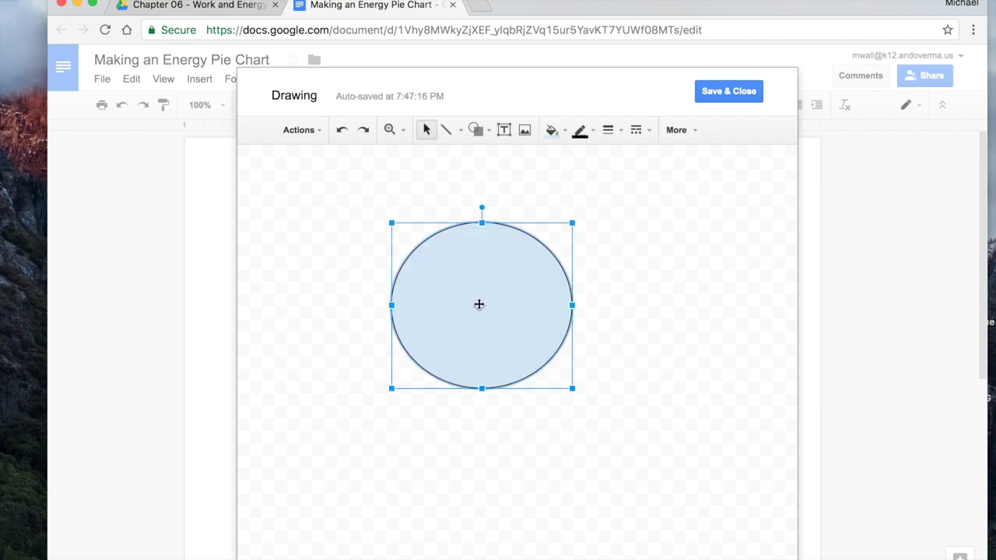
click(554, 133)
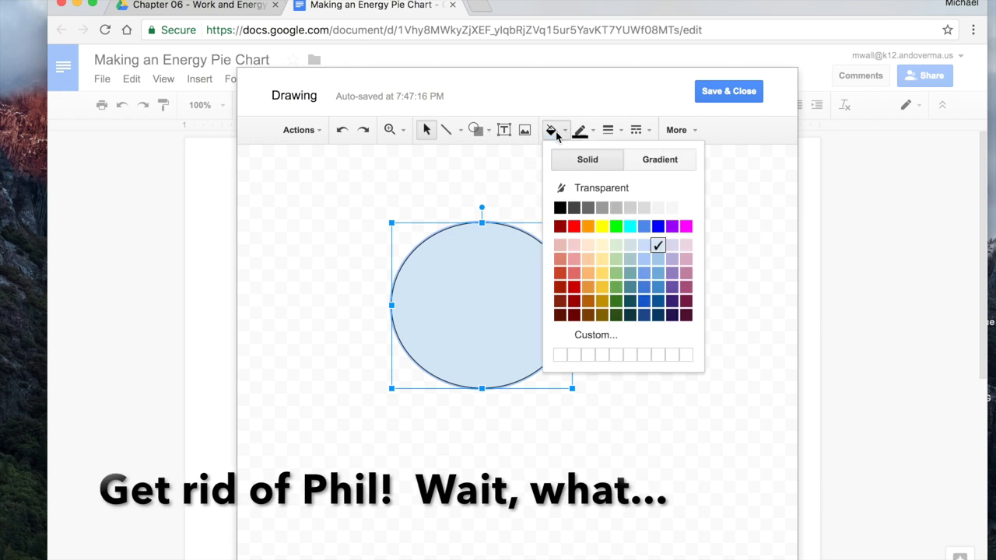
click(686, 207)
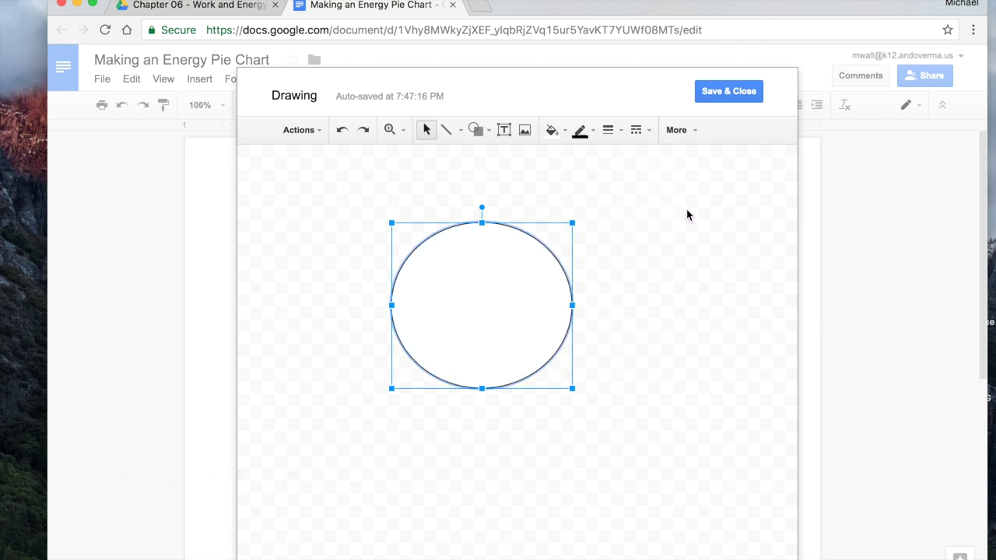
click(657, 312)
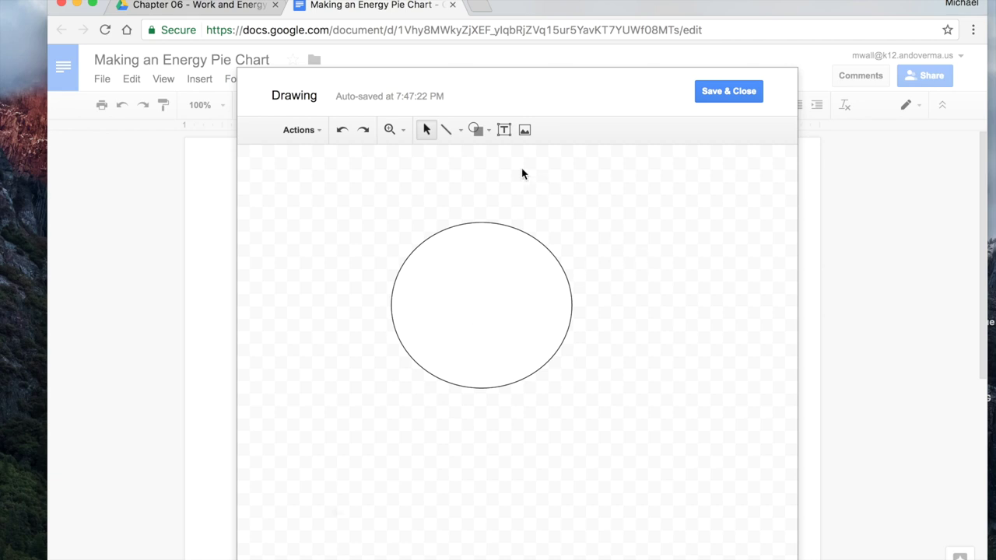
- Add a 'PEg' text box in 24-point, centre-aligned text at the circle's centre
click(505, 132)
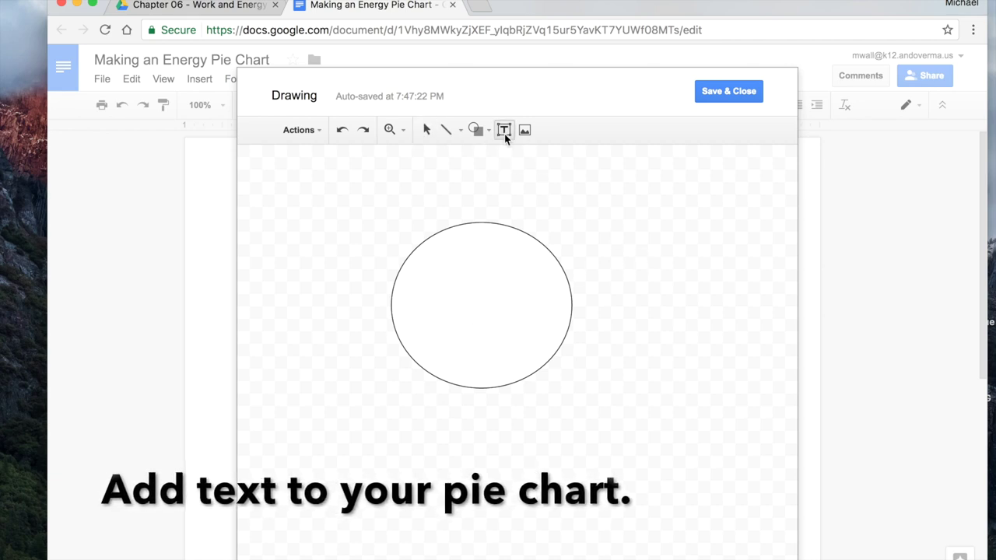
drag(450, 286, 513, 336)
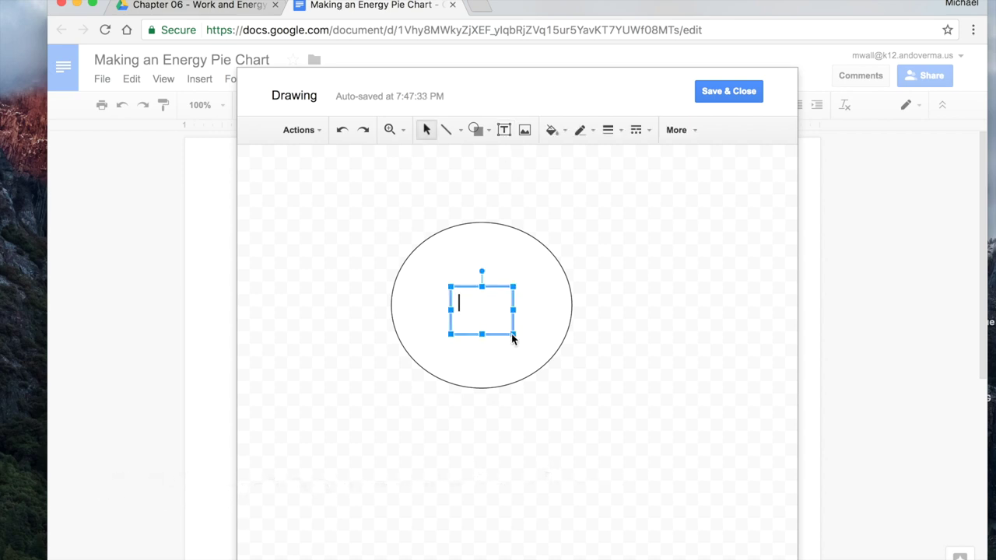
text(PEg)
key(super+a)
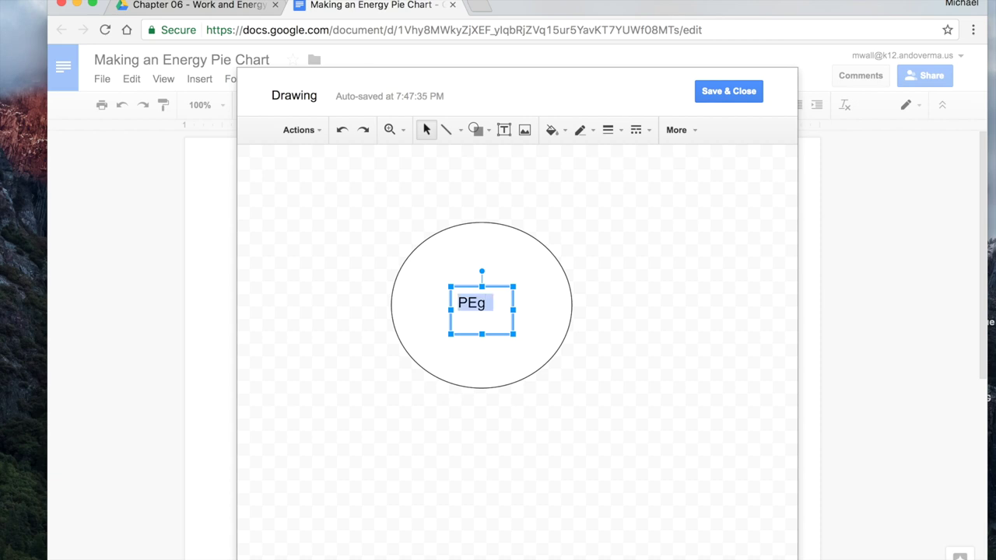
click(687, 138)
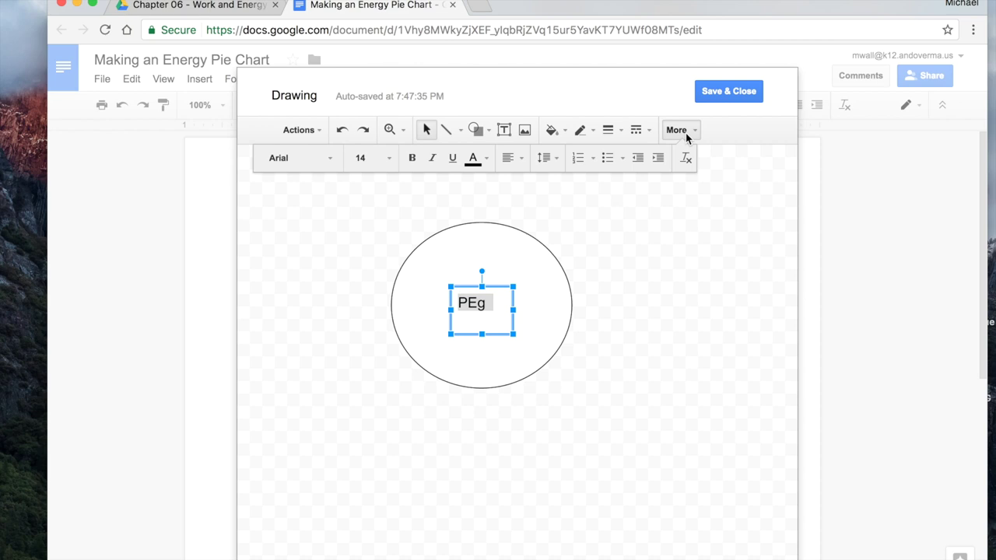
click(390, 160)
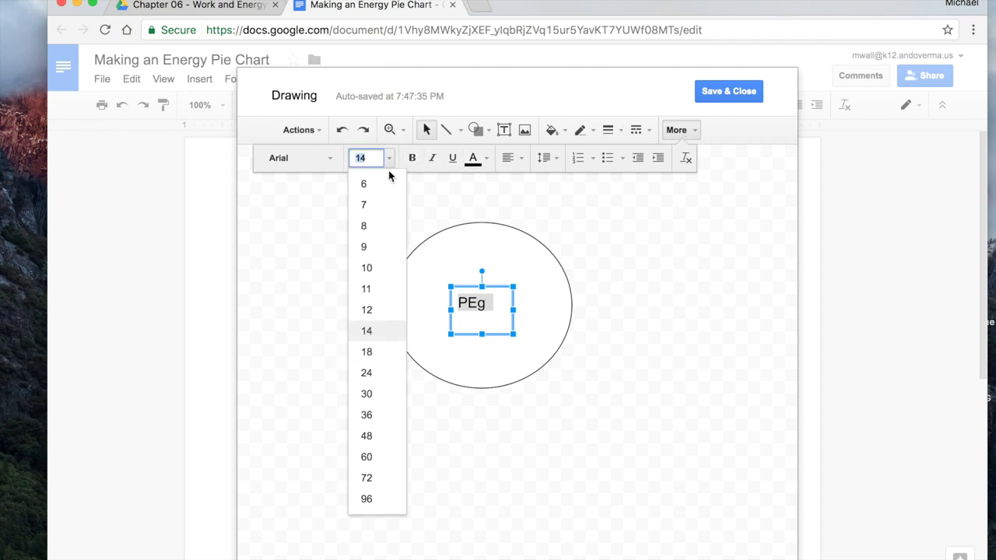
click(368, 373)
click(514, 159)
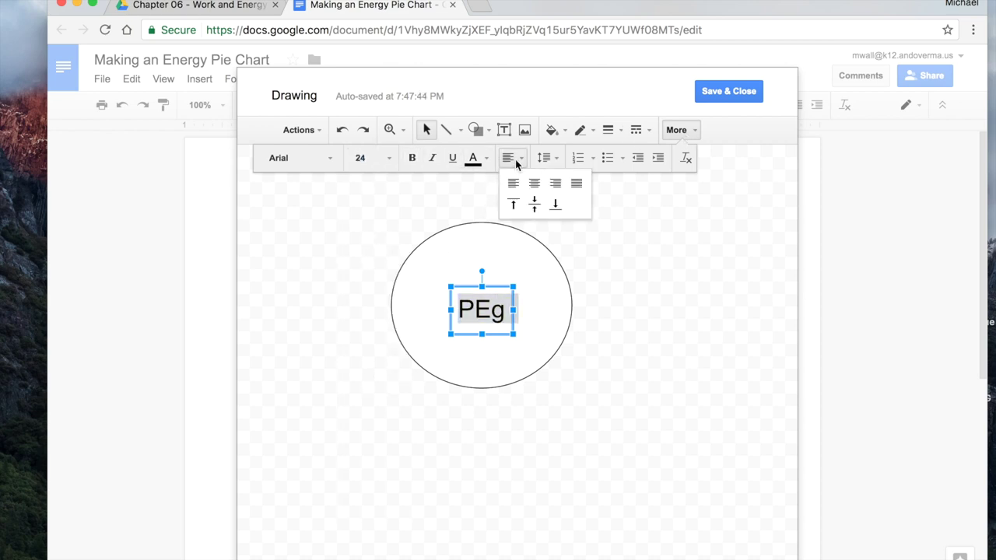
click(529, 187)
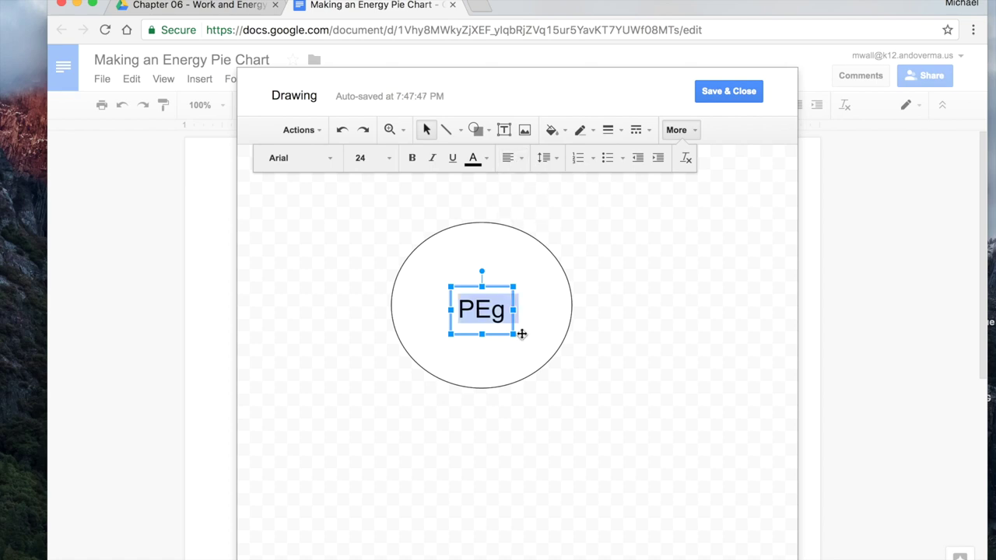
drag(504, 333, 502, 328)
click(635, 312)
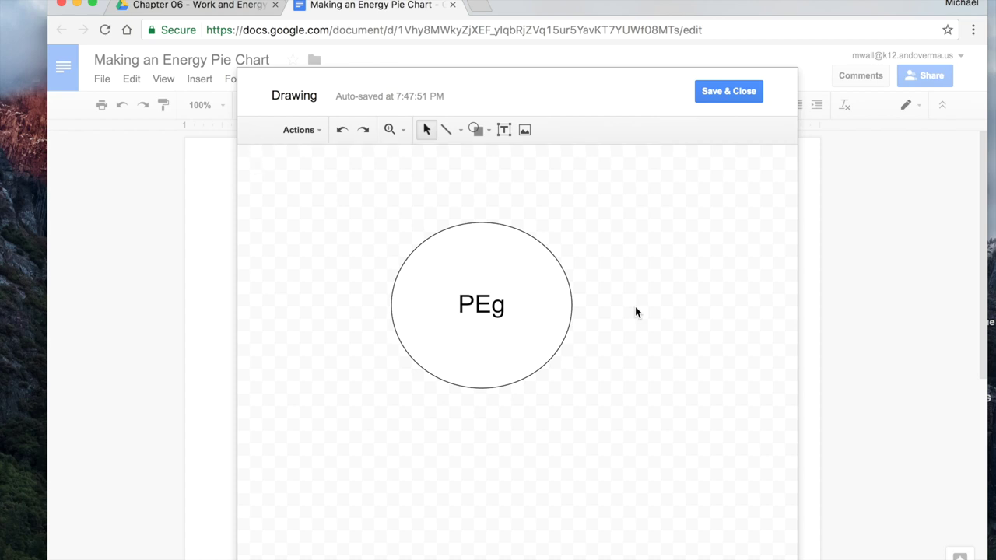
- Save the PEg circle into the document and shrink it to a smaller size
click(726, 92)
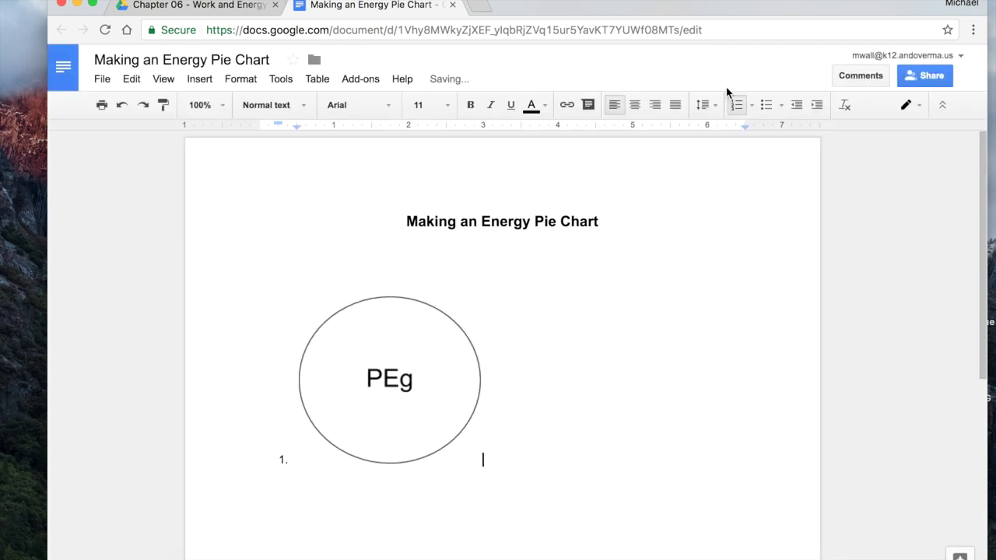
click(396, 388)
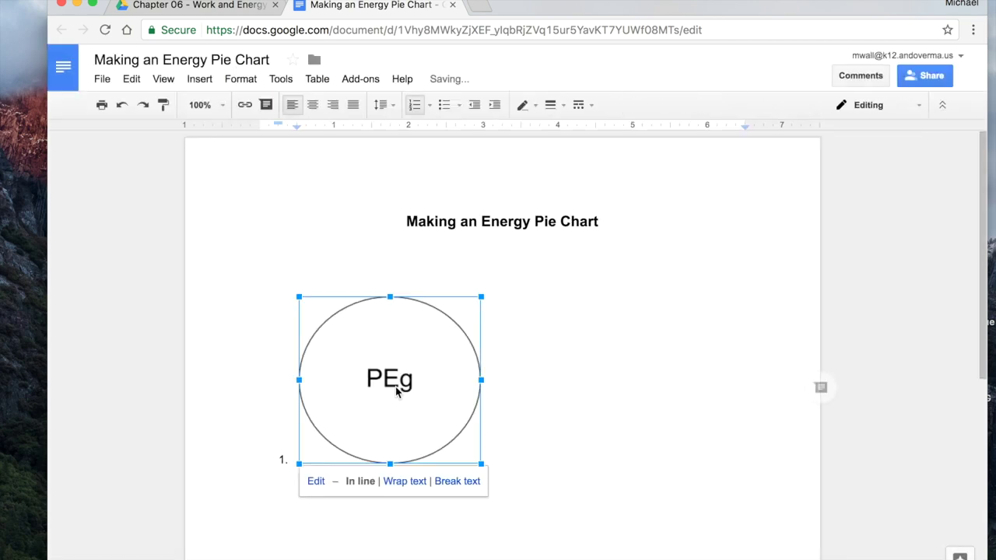
drag(481, 295, 364, 395)
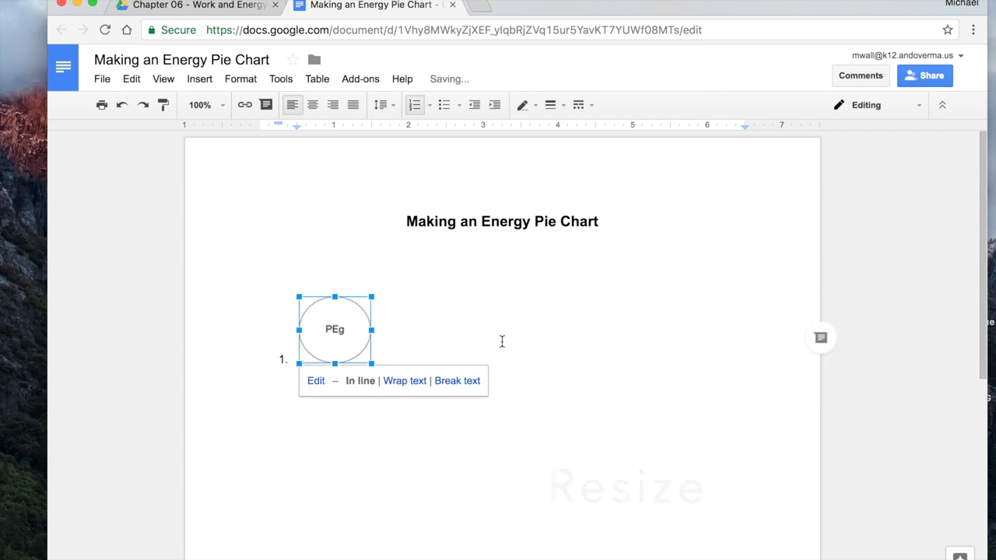
click(502, 341)
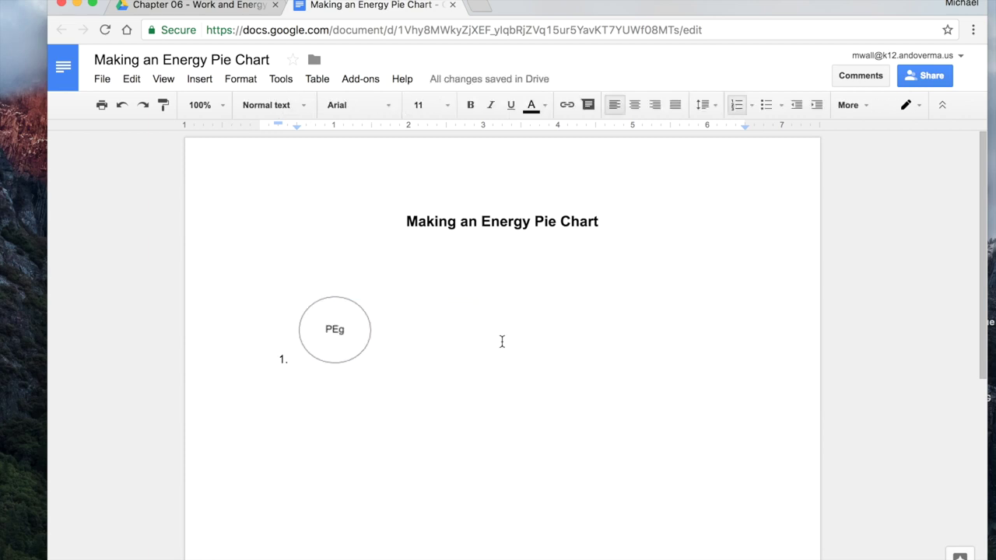
- Start an indented list item '2.' on a new line below the drawing
key(Return)
key(Return)
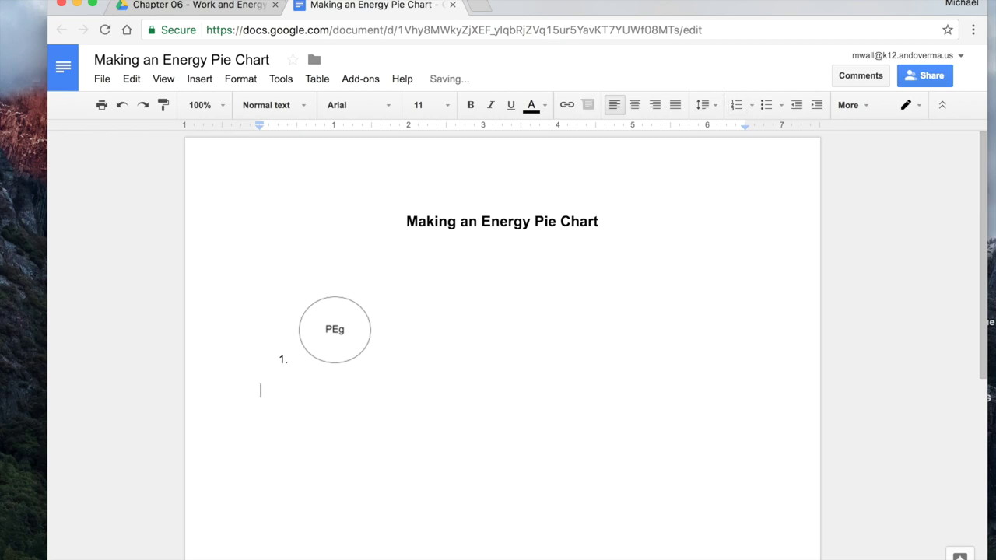
text(2.)
key(Tab)
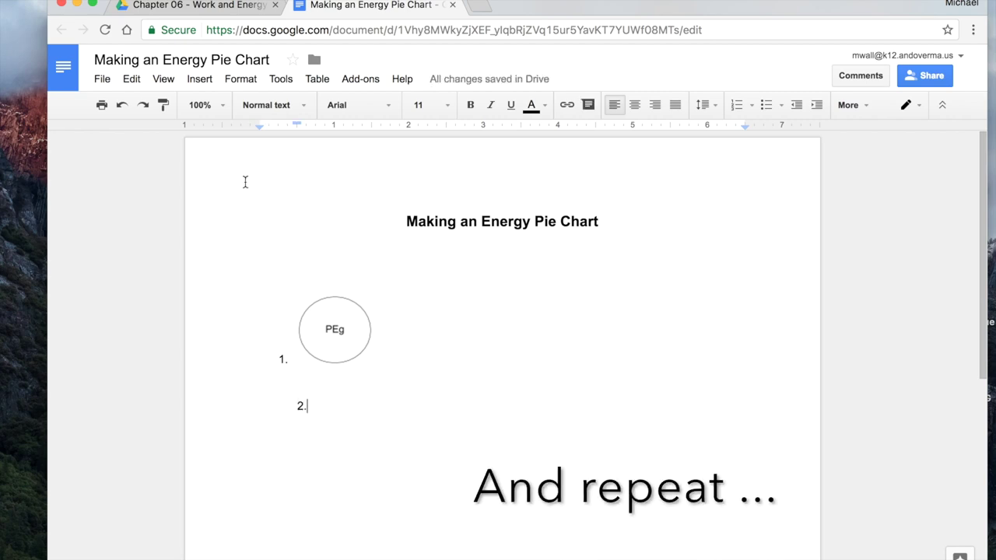
click(207, 81)
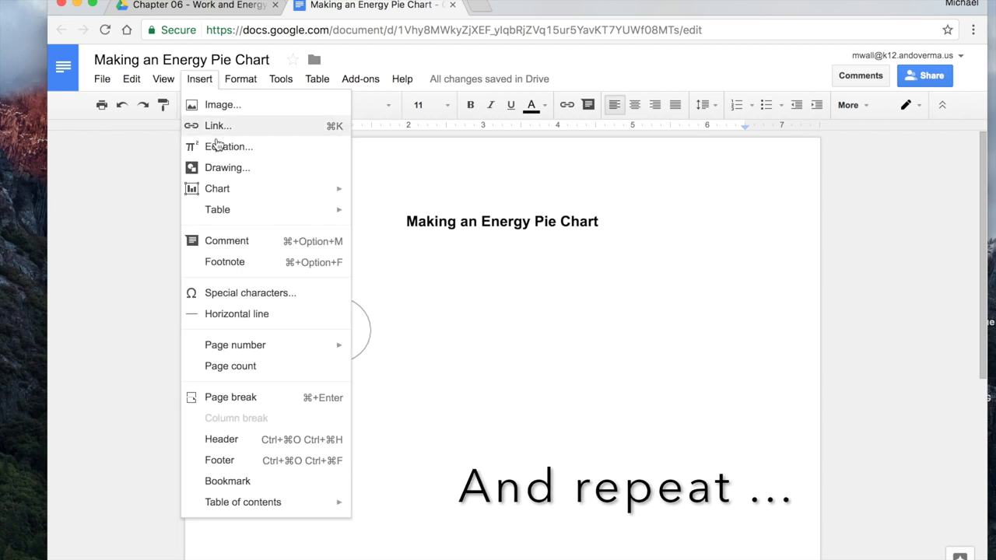
- Start a new drawing with a white-filled circle
click(217, 169)
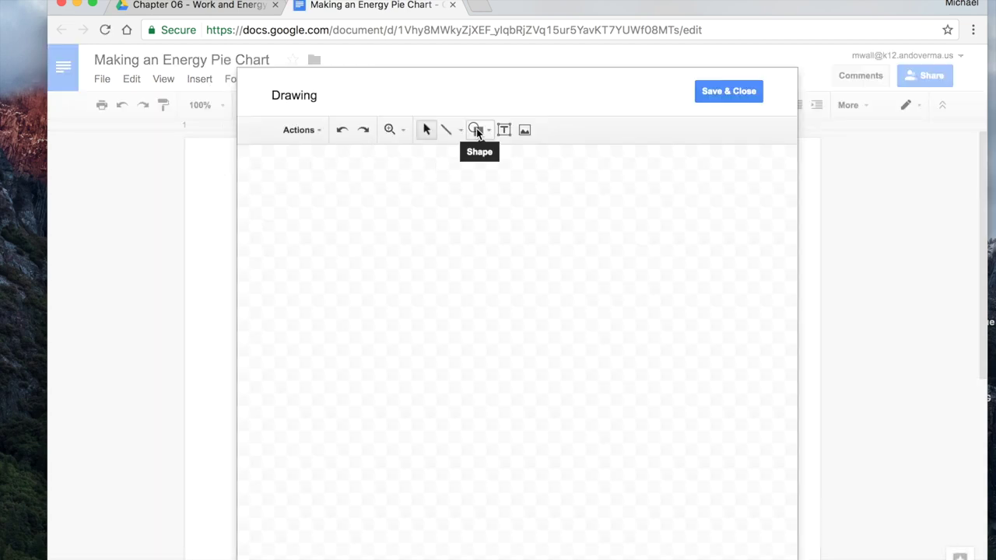
click(476, 130)
mouse_move(531, 163)
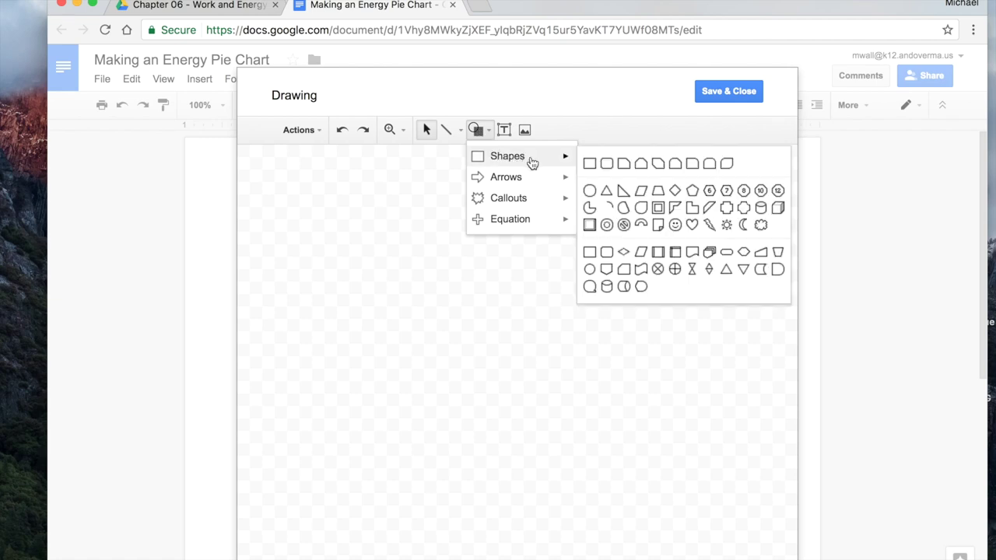
click(588, 193)
drag(398, 224, 583, 396)
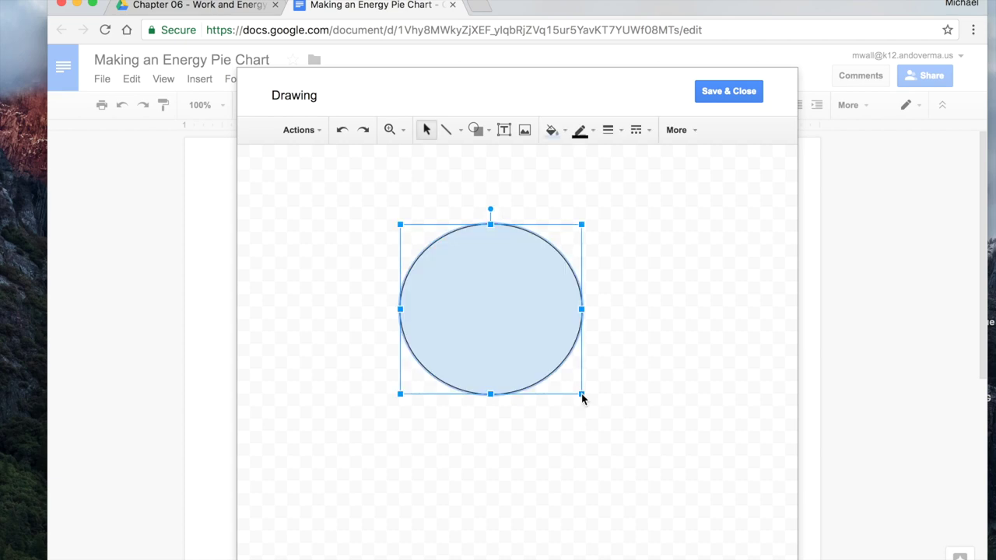
click(553, 134)
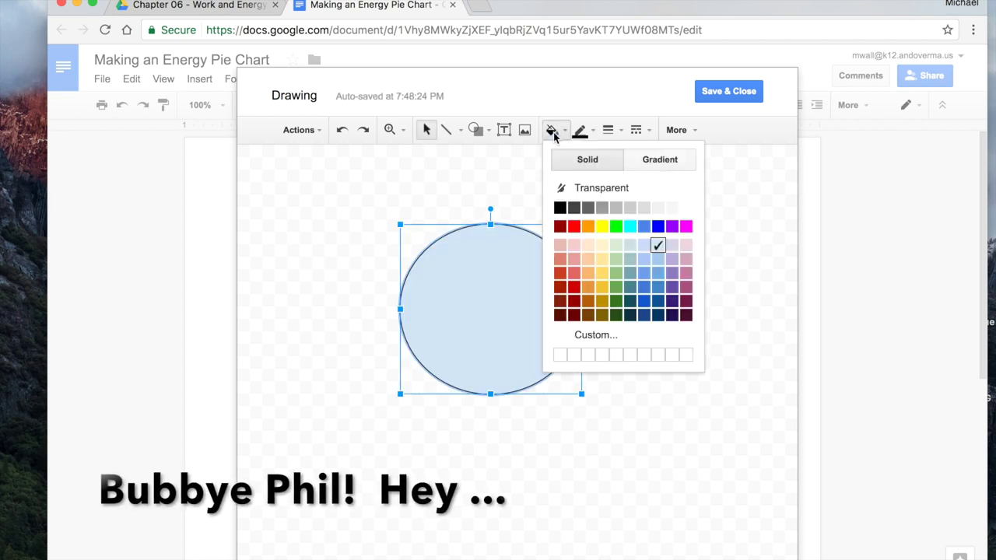
click(685, 210)
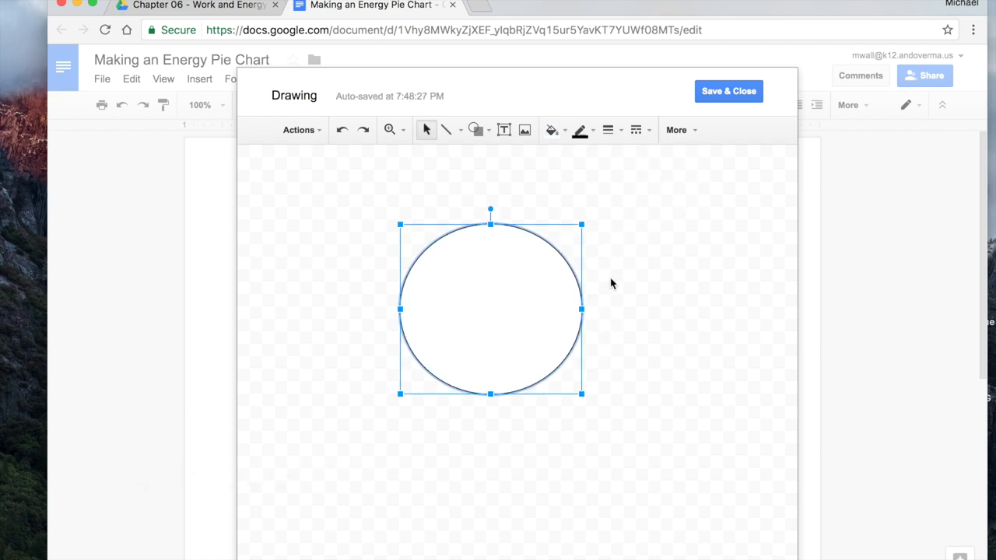
click(645, 283)
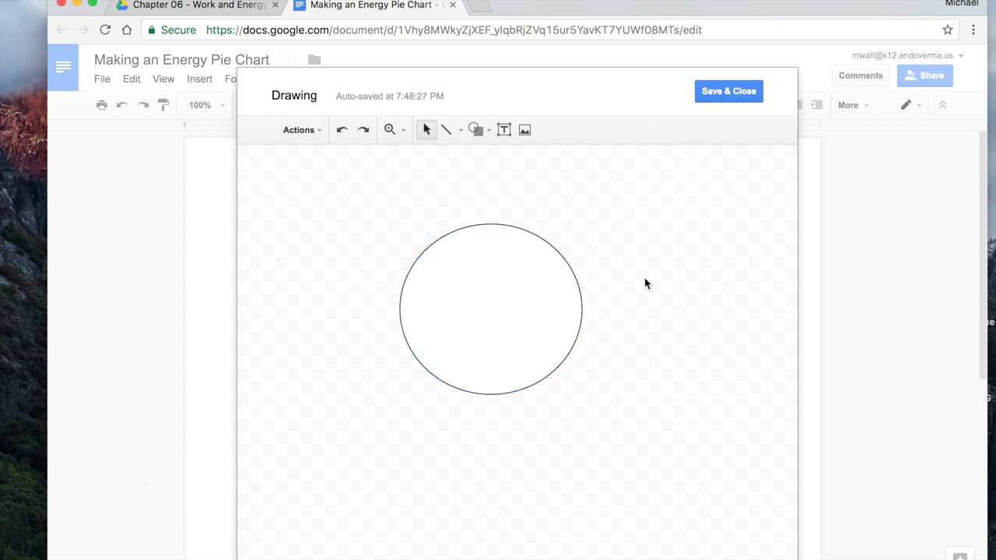
- Draw a vertical line splitting the circle in half and delete a stray line
click(459, 133)
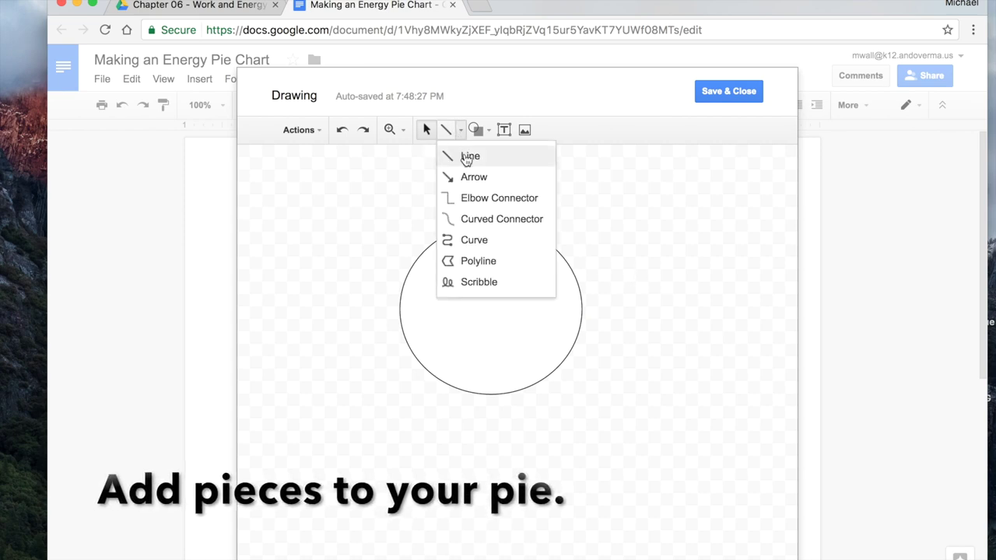
click(465, 156)
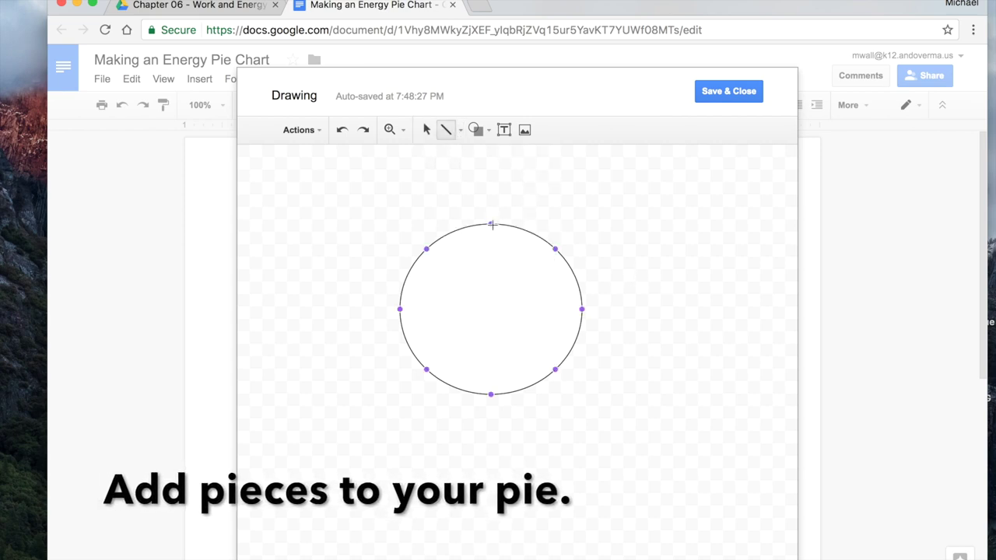
drag(490, 224, 491, 394)
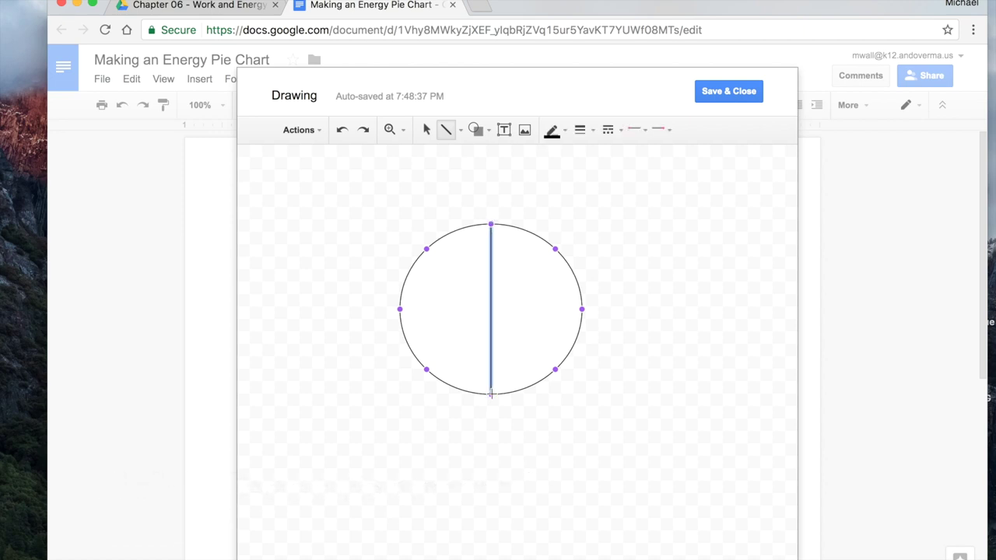
click(662, 394)
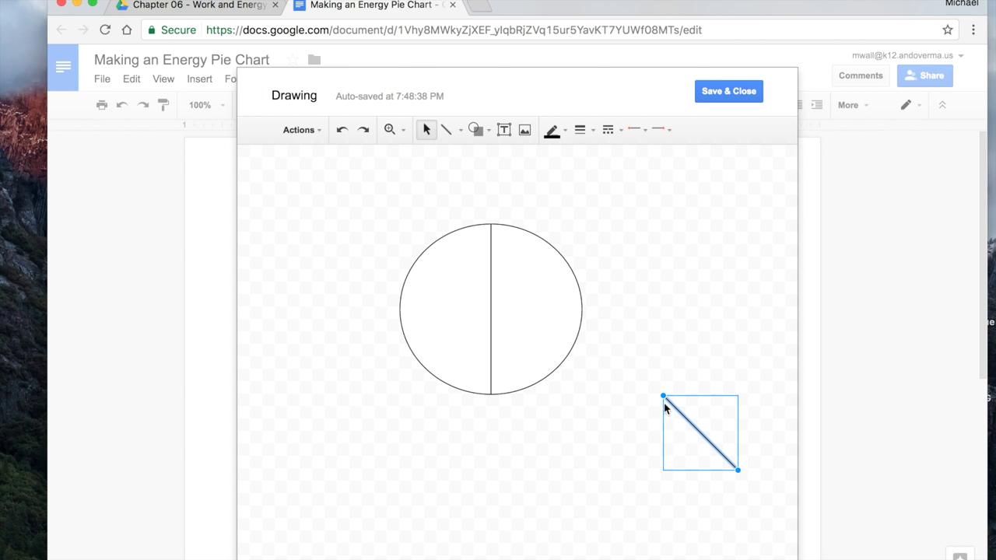
key(Delete)
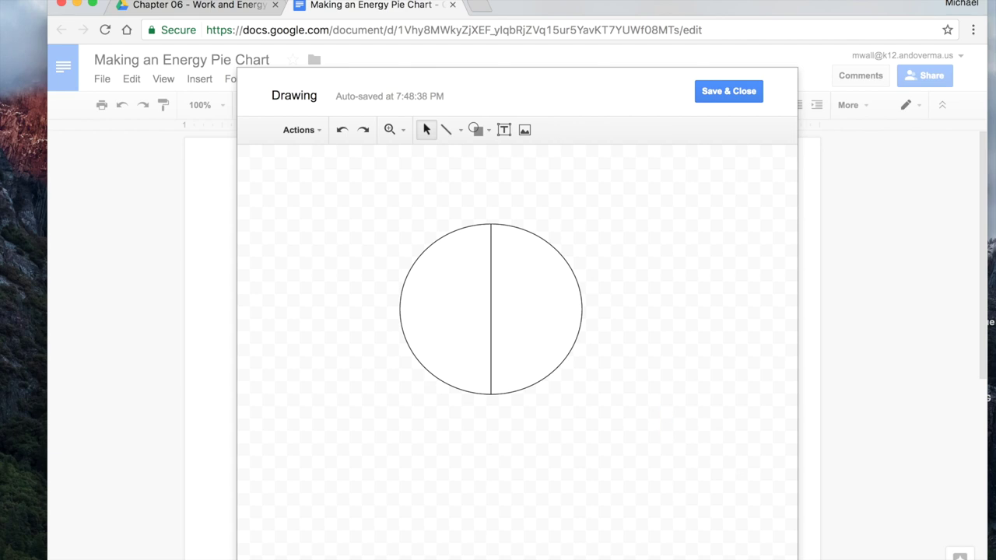
click(504, 131)
- Add a centred 24-point 'PEg' label in the left half, widening its box to one line
drag(428, 288, 477, 334)
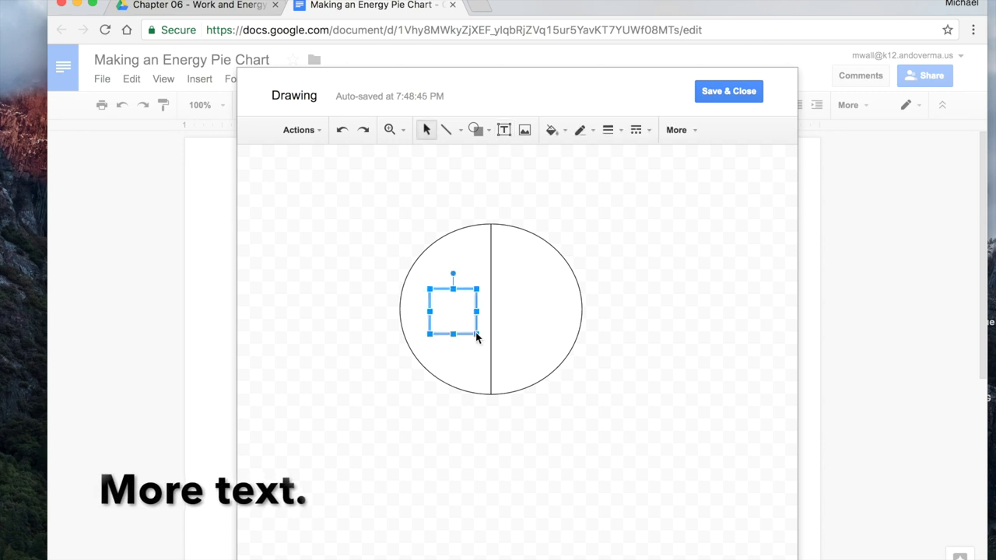
text(PEg)
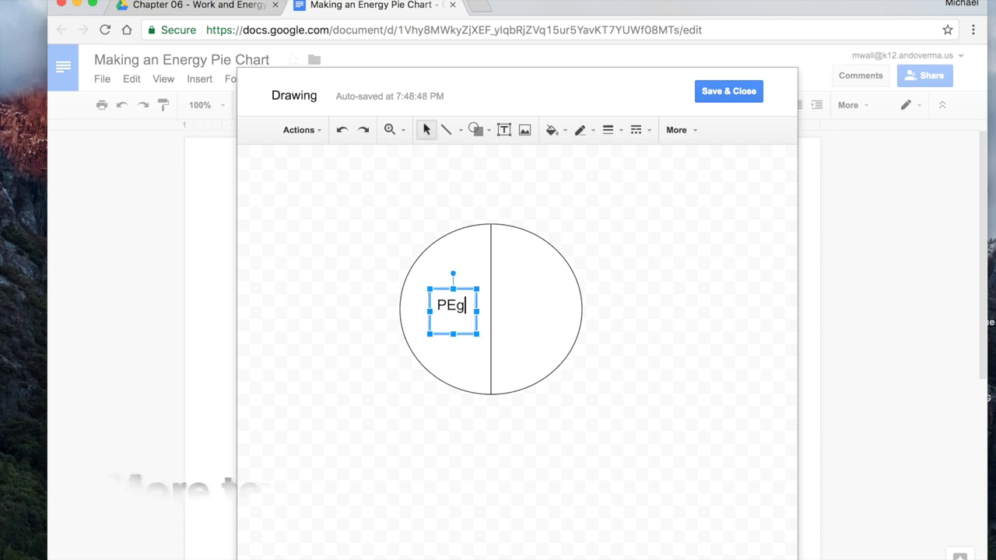
key(super+a)
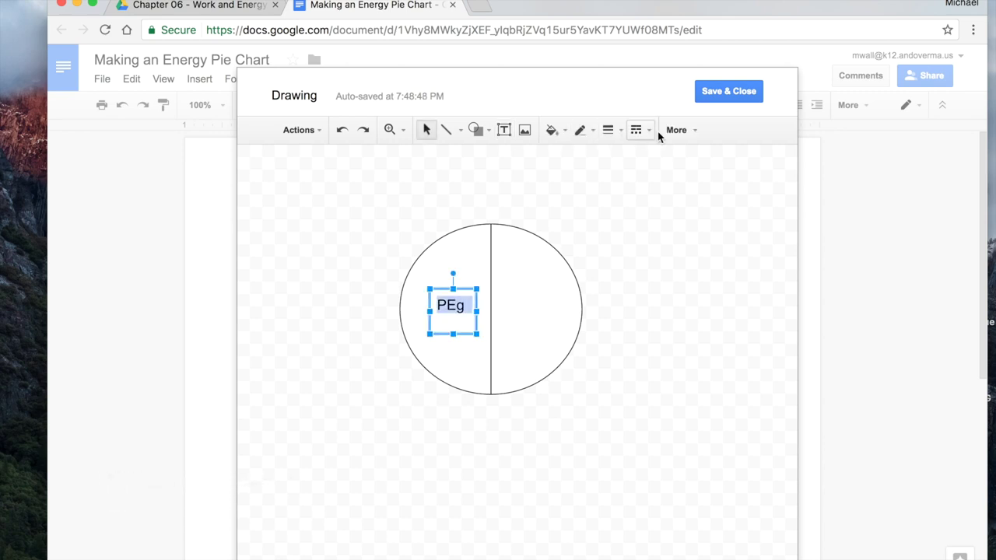
click(679, 132)
click(387, 159)
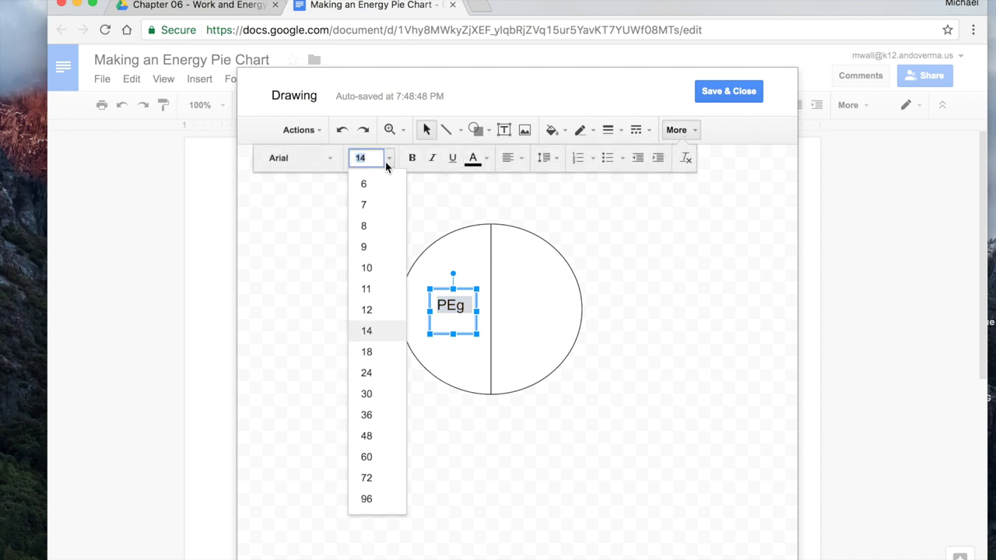
click(370, 370)
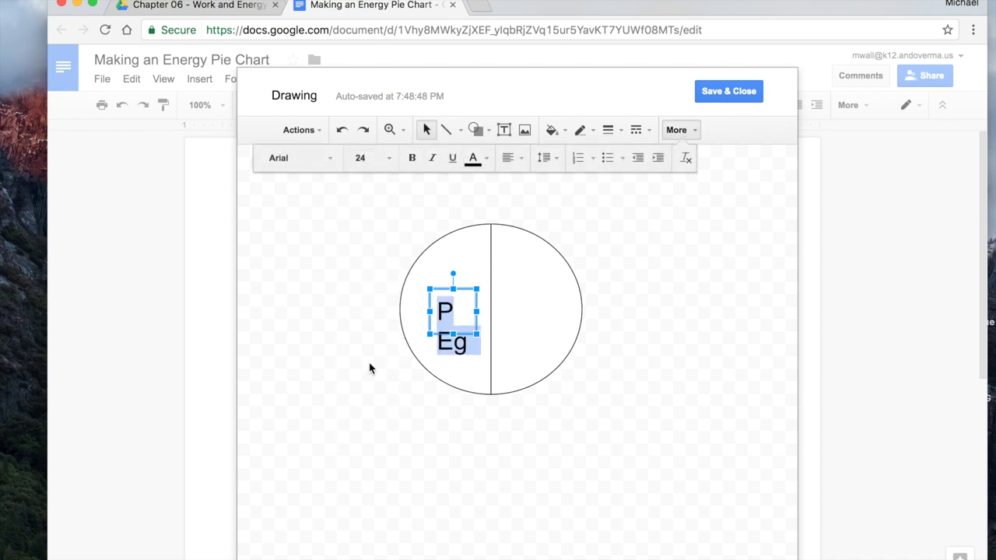
click(510, 158)
click(530, 186)
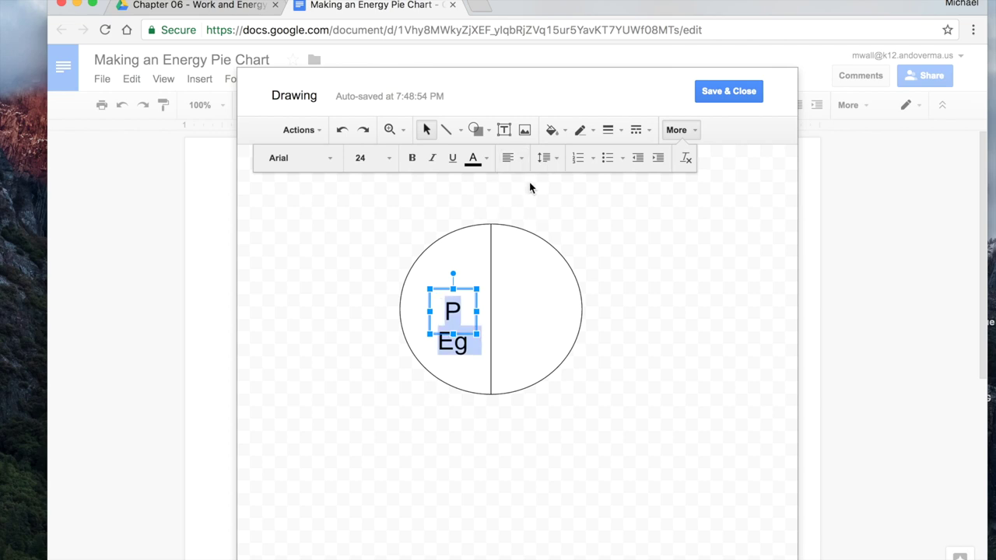
drag(428, 335, 416, 340)
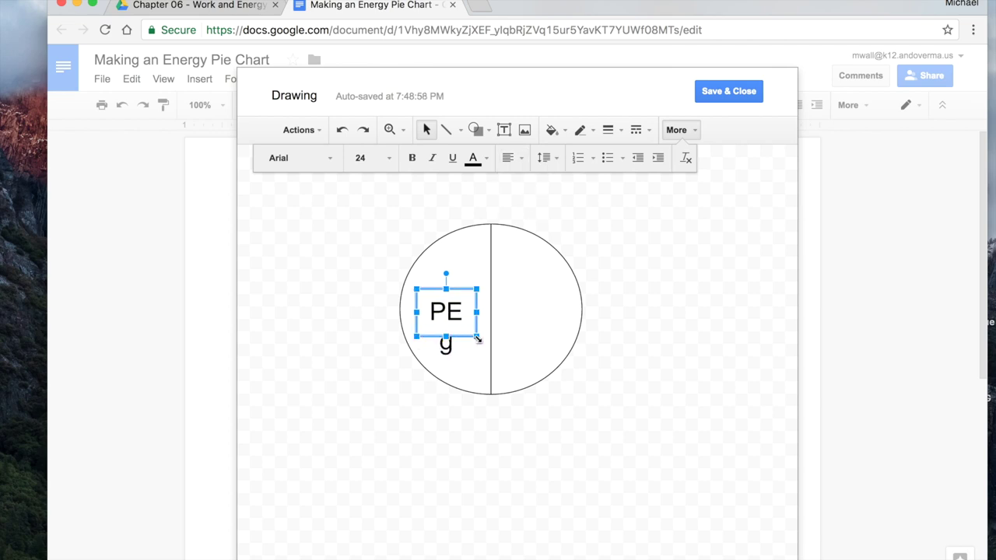
drag(478, 339, 489, 340)
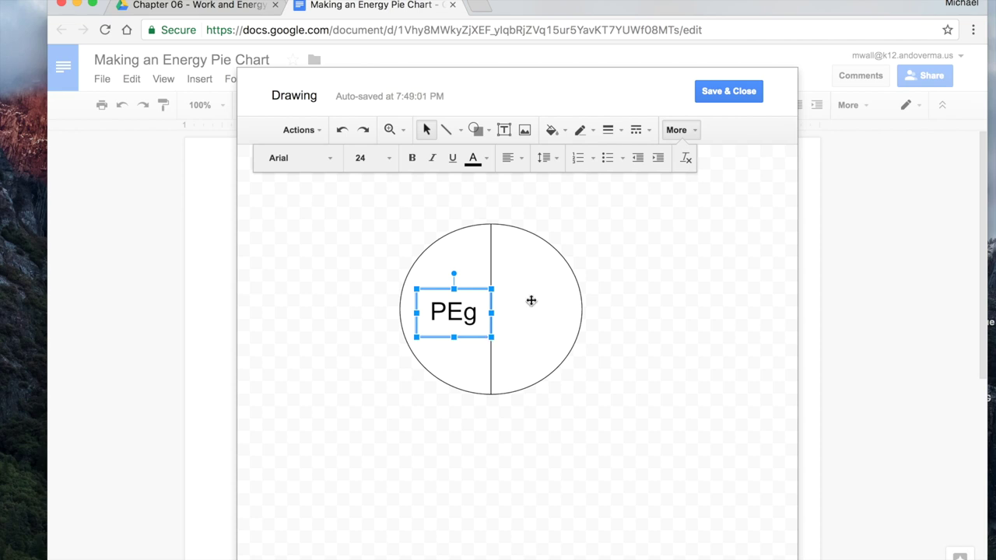
- Add a centred 24-point 'KE' label in the right half and save the drawing to the document
click(503, 130)
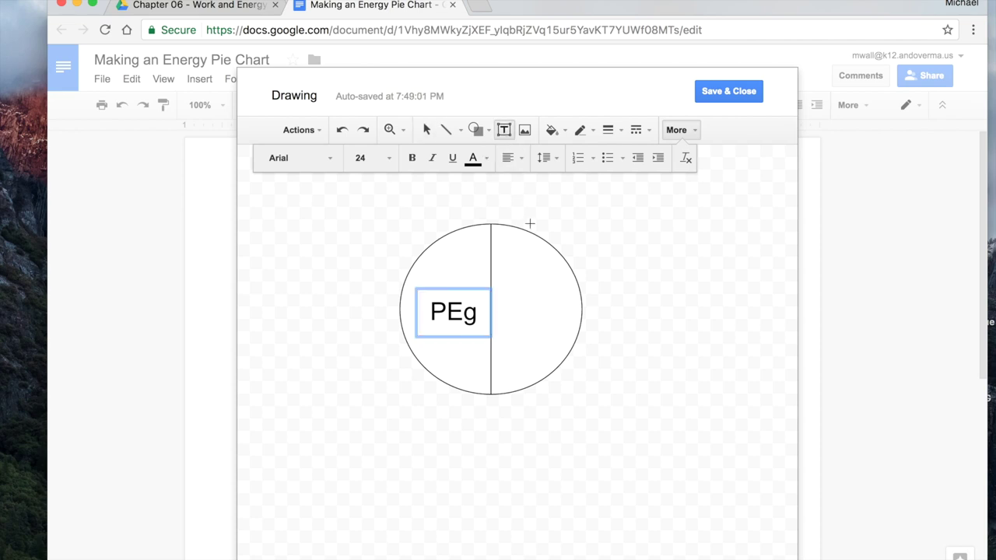
drag(501, 287, 560, 337)
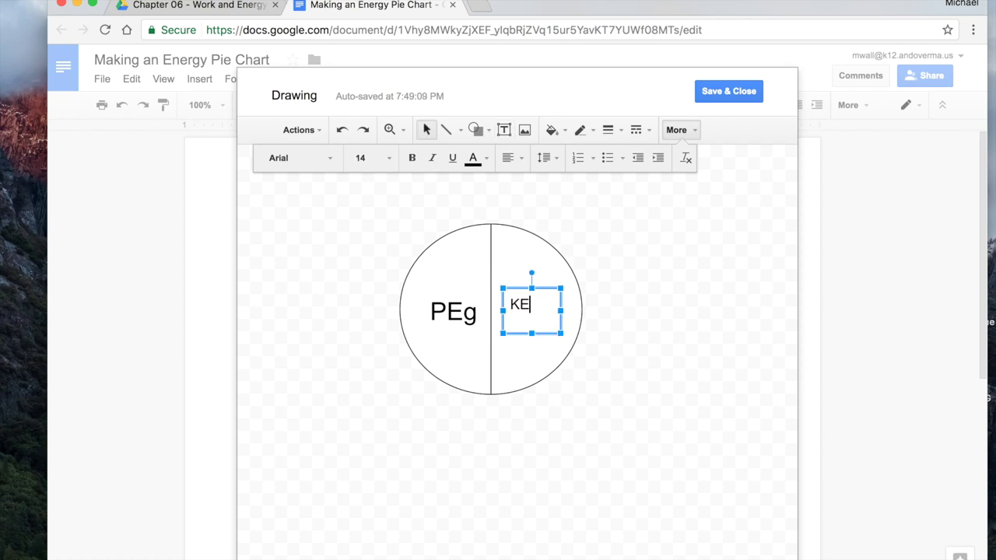
key(super+a)
click(388, 159)
click(367, 374)
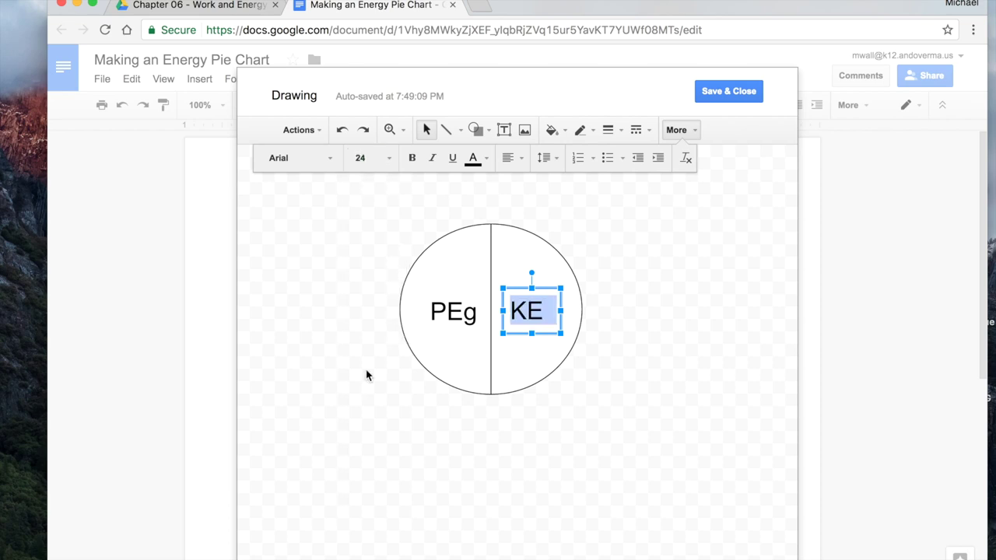
click(510, 158)
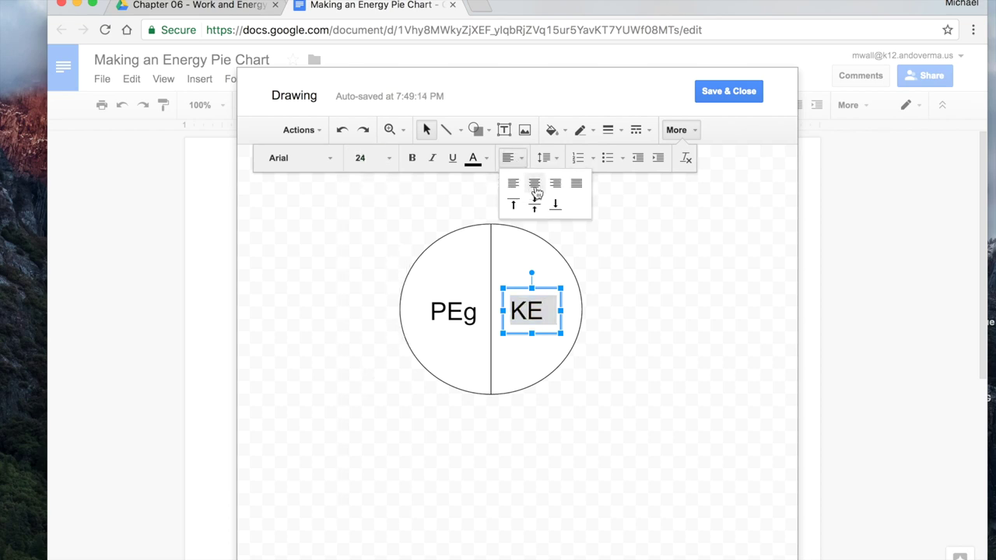
click(535, 184)
click(605, 338)
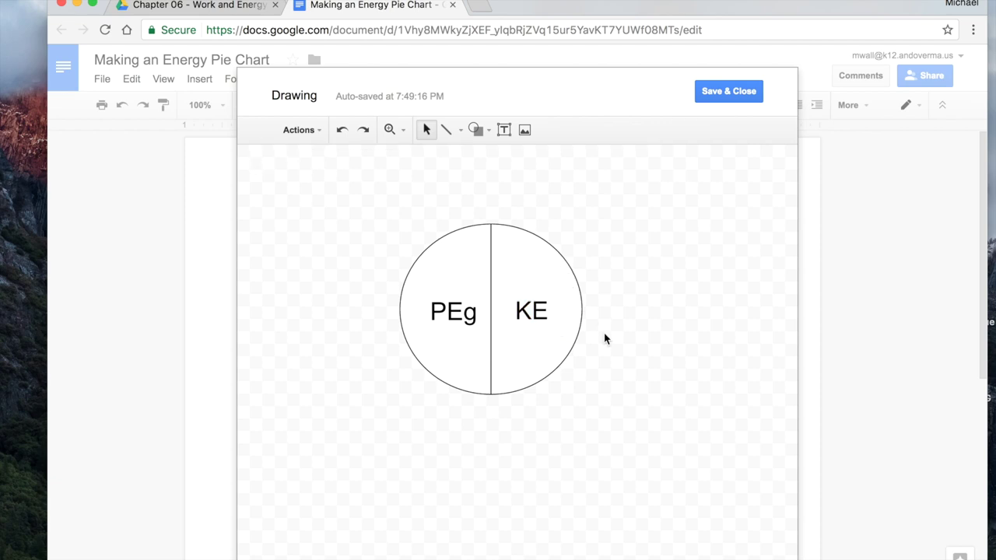
click(732, 103)
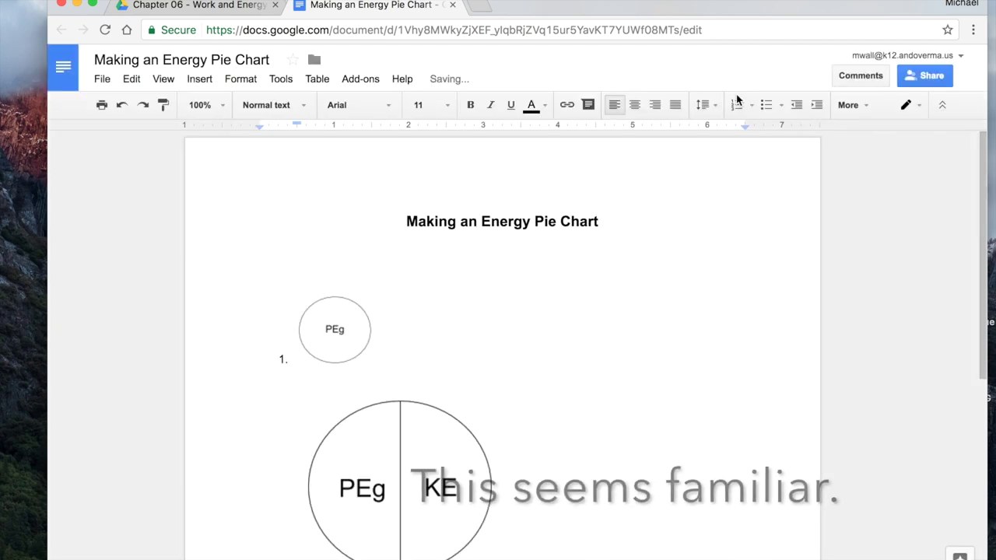
- Shrink the PEg/KE chart to roughly match the first circle's size
scroll(616, 389, down, 2)
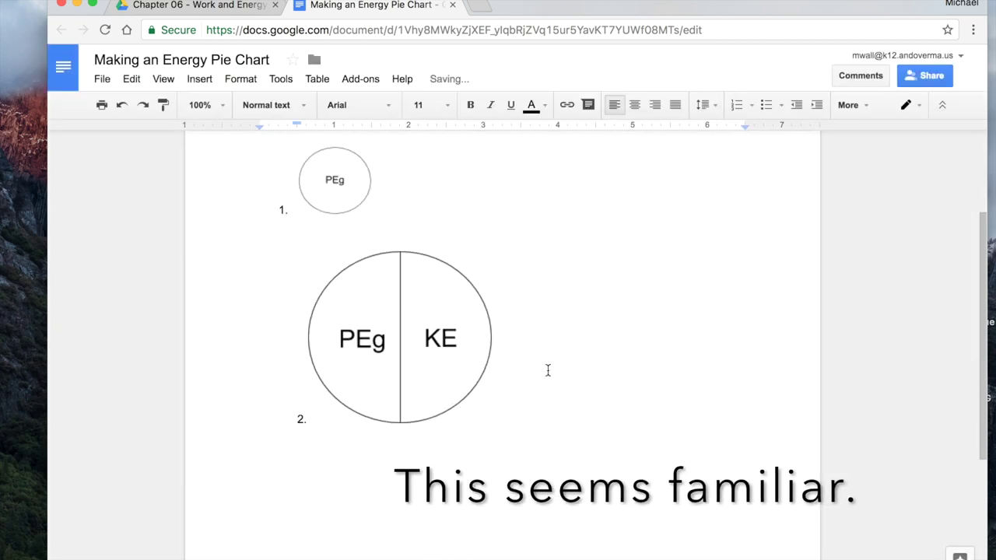
click(442, 334)
drag(493, 251, 381, 336)
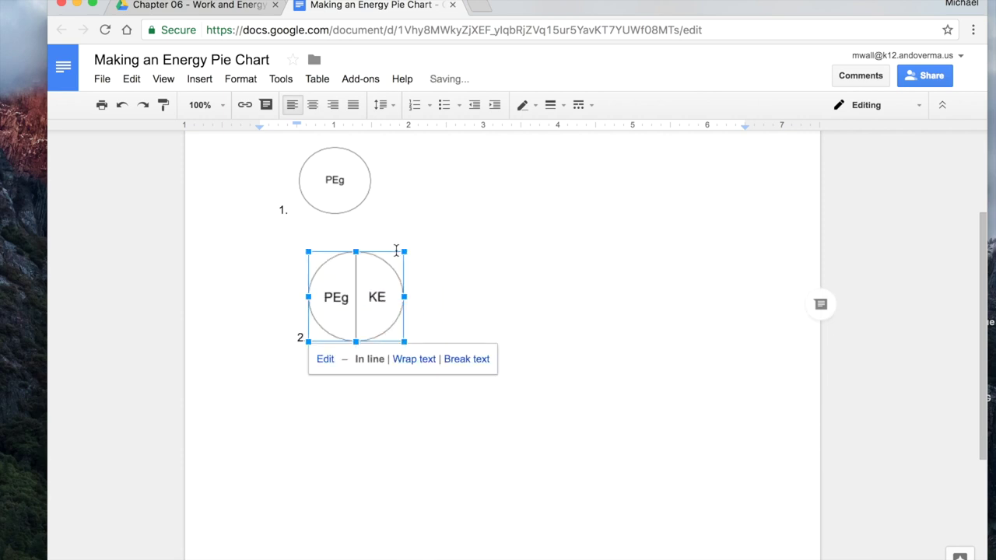
drag(405, 250, 380, 258)
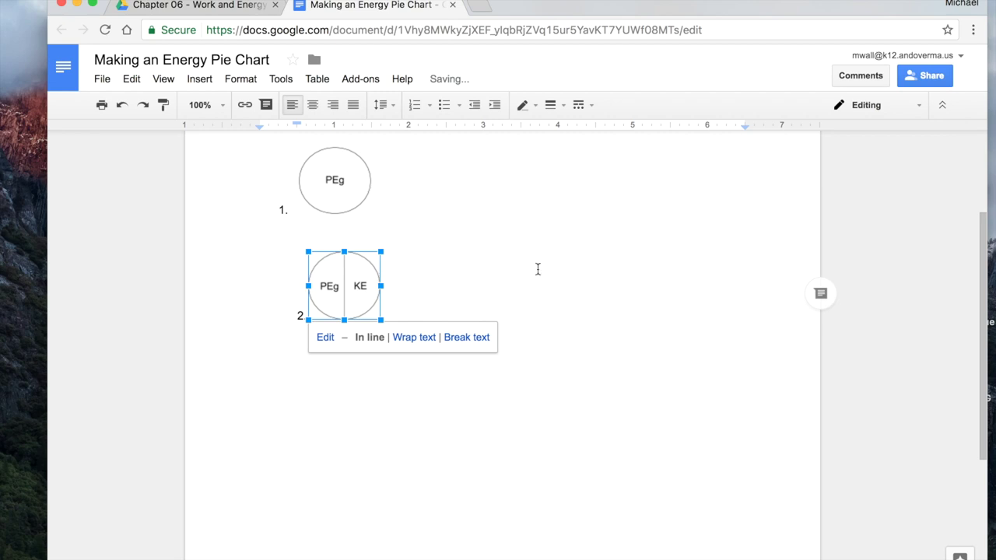
- Start list item '3.' on a new line below the chart
click(537, 269)
key(Return)
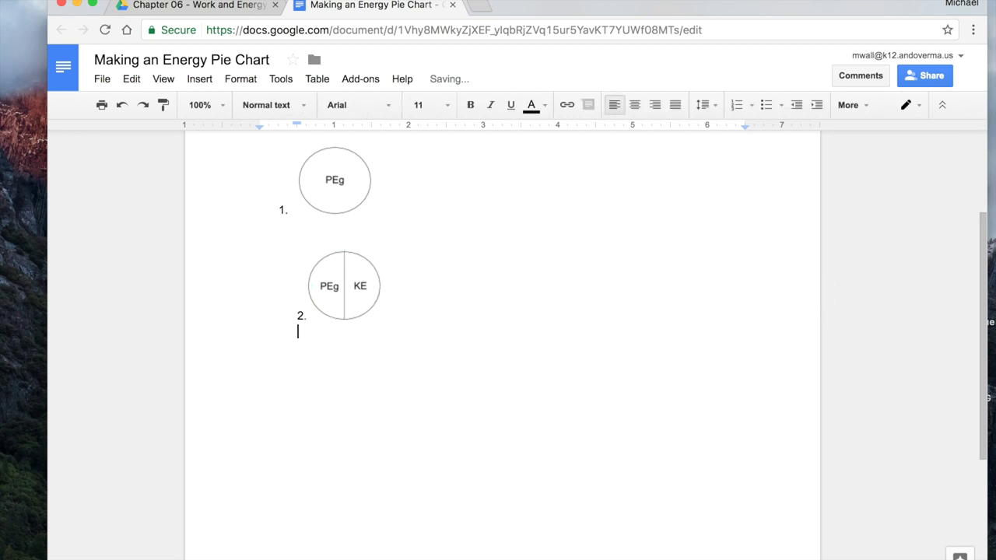
text(3)
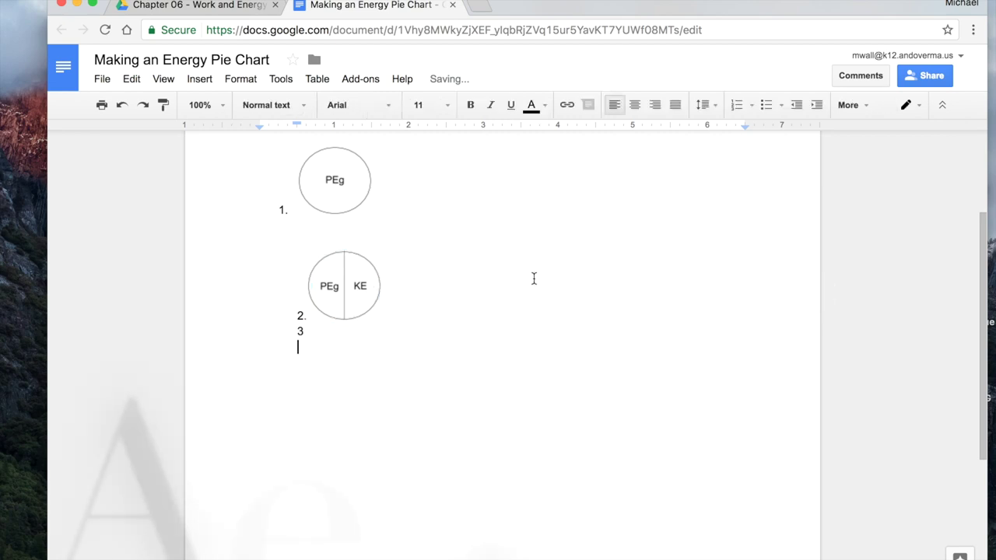
click(324, 333)
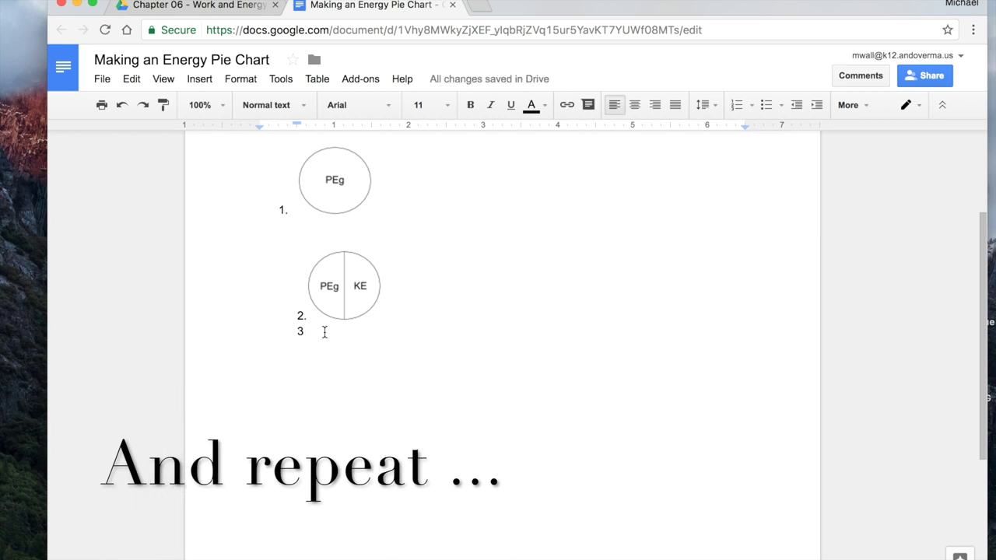
text(.)
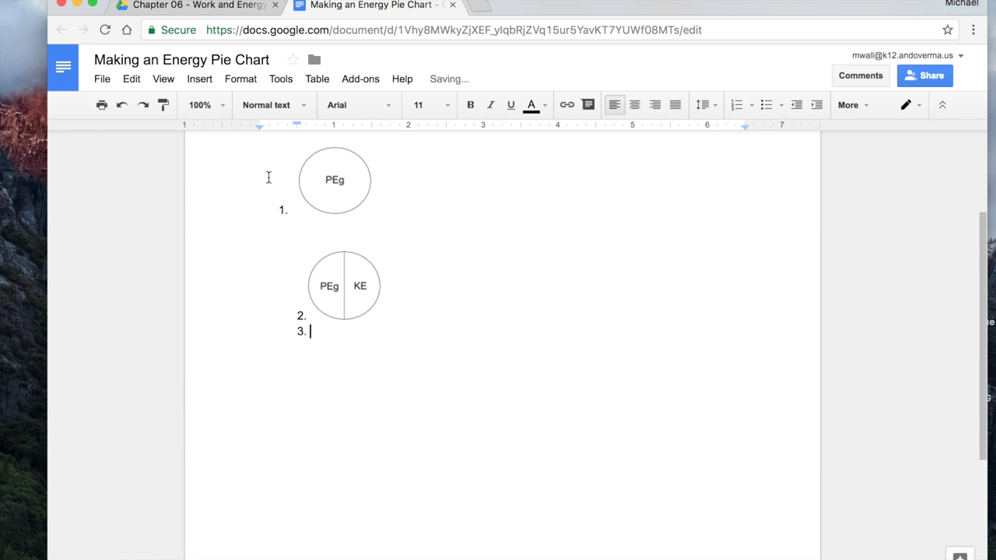
click(205, 81)
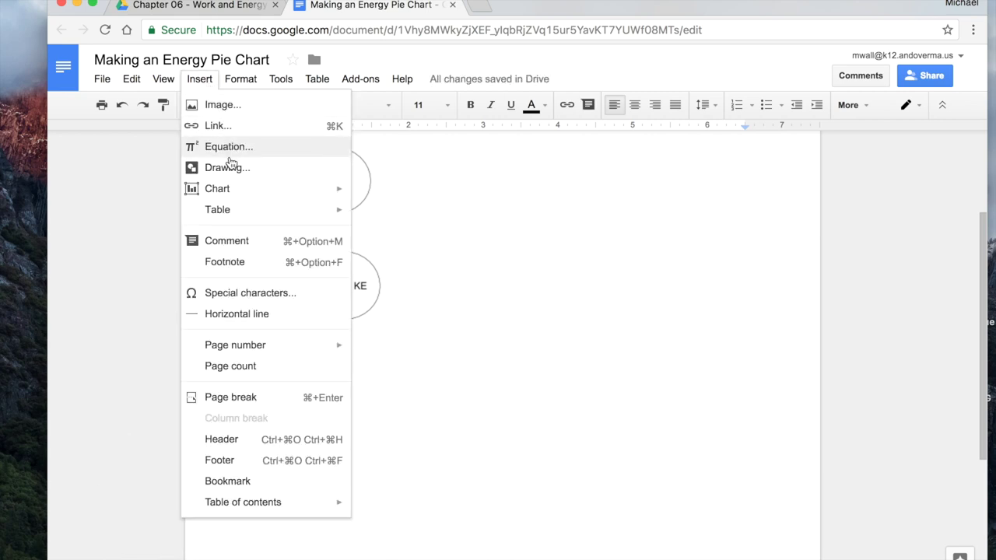
- Start a new drawing and draw a large oval circle near the canvas centre
click(226, 170)
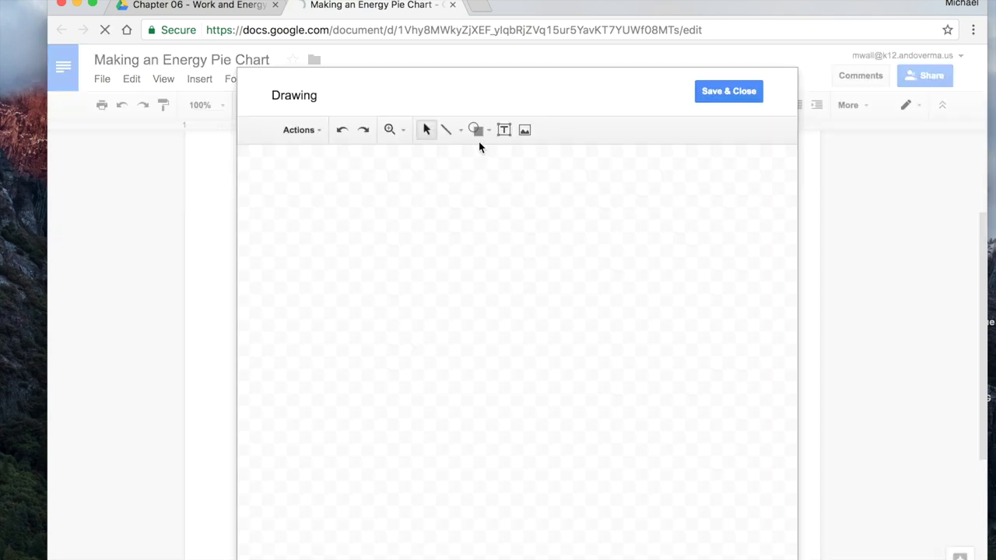
click(477, 130)
mouse_move(509, 152)
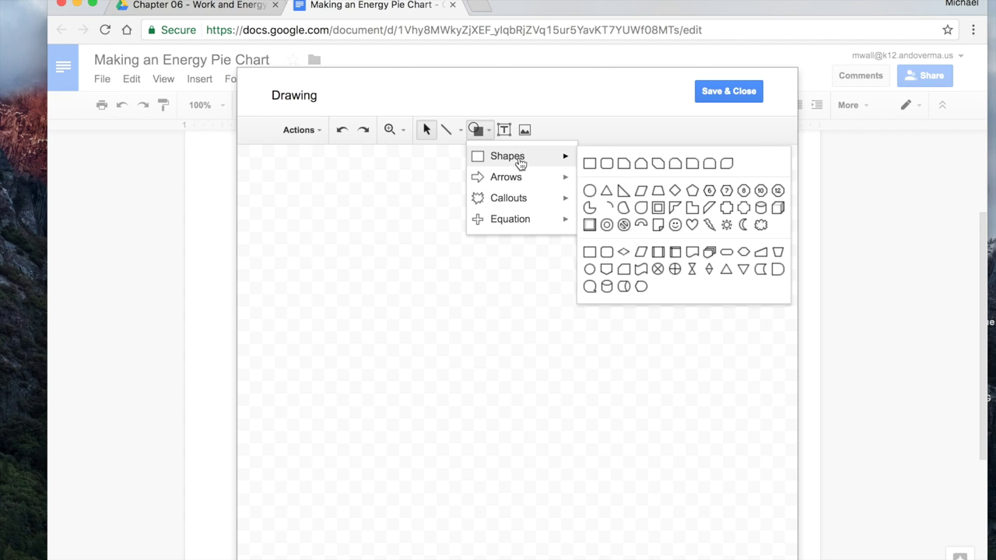
click(586, 193)
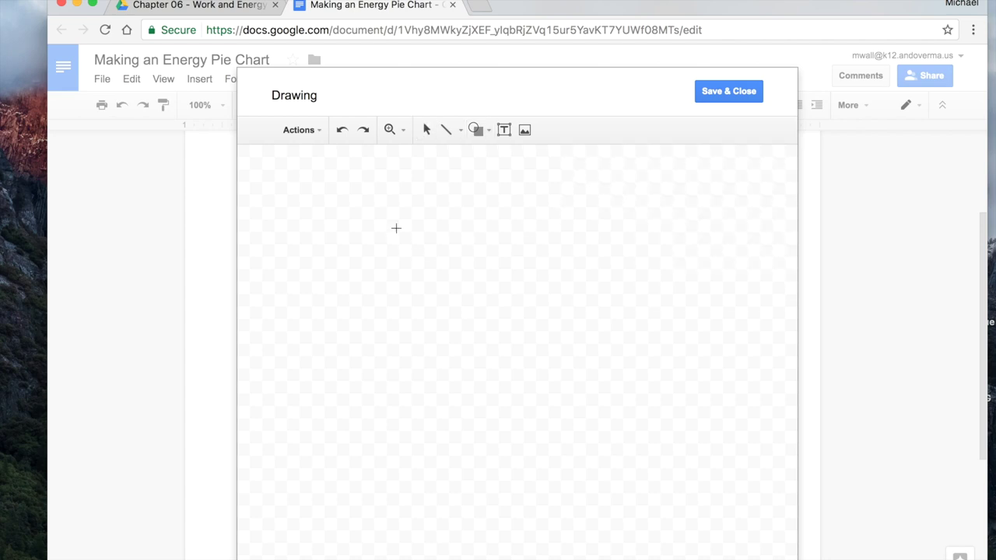
drag(396, 228, 591, 426)
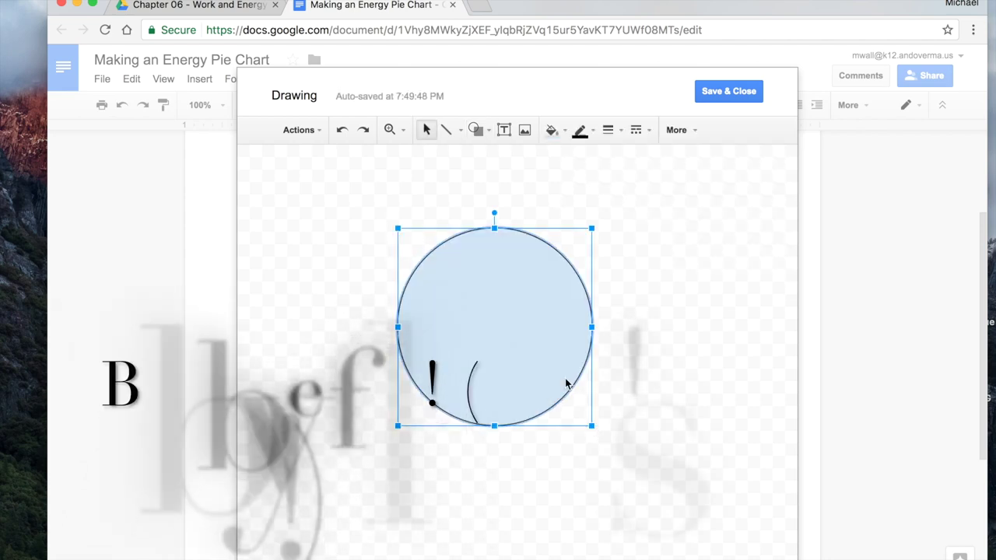
- Change the circle's fill colour to white and deselect it
click(552, 130)
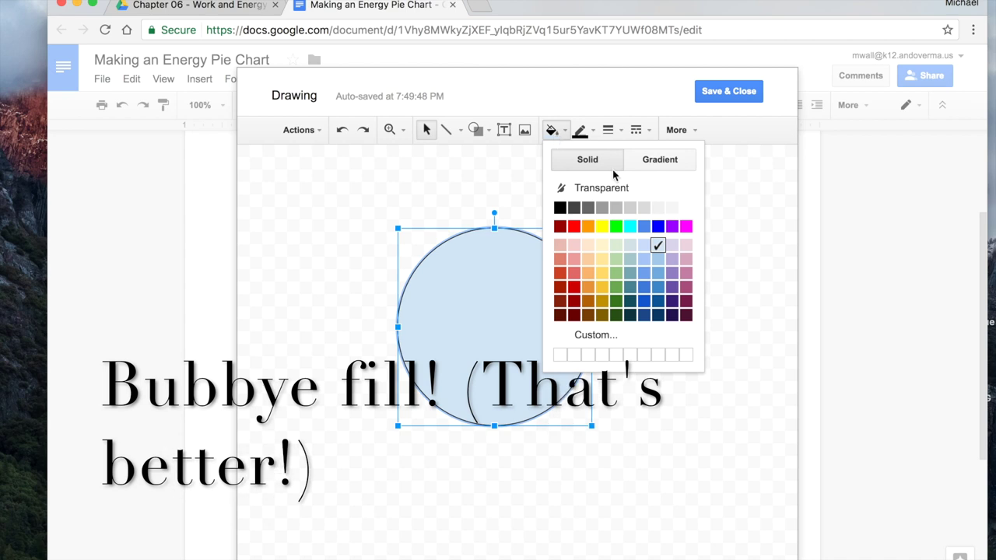
click(686, 209)
click(563, 193)
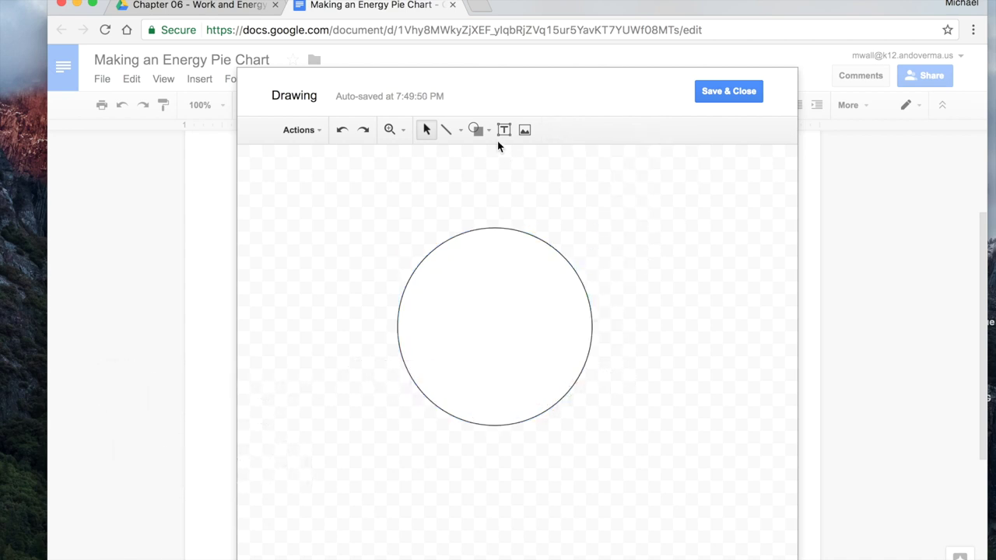
- Draw straight lines from the upper-left, upper-right and bottom edges to the circle's centre, delete the stray line, and save the drawing
click(460, 129)
click(471, 155)
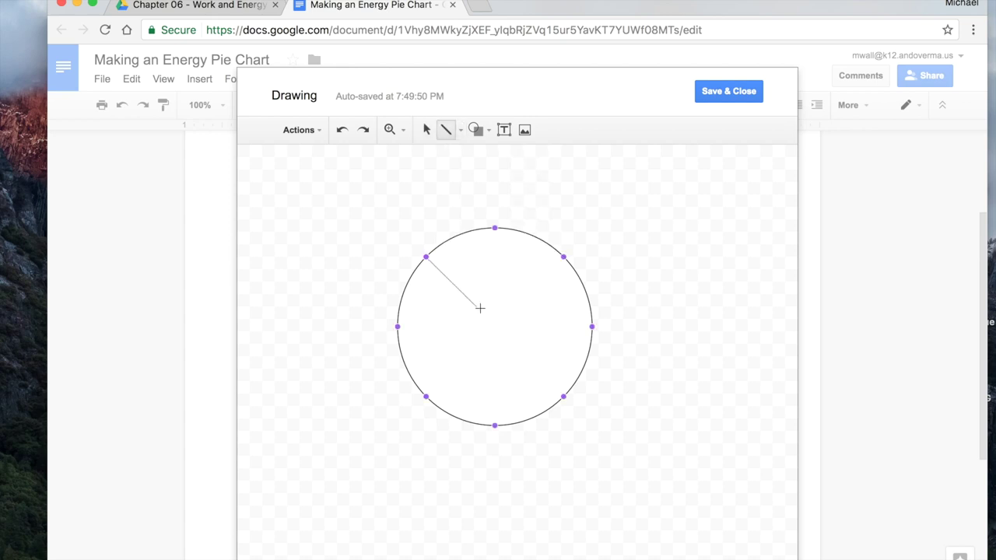
drag(481, 308, 492, 314)
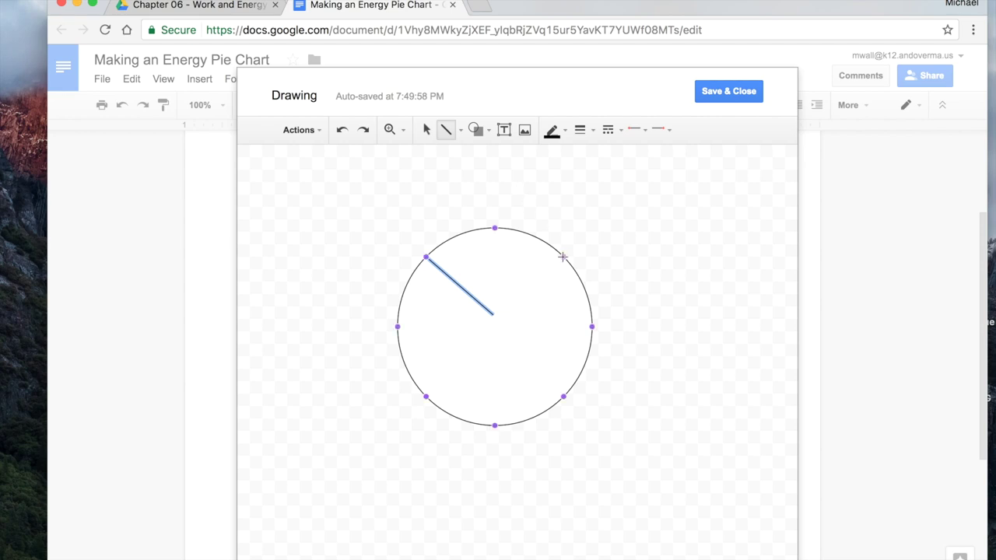
drag(523, 307, 493, 314)
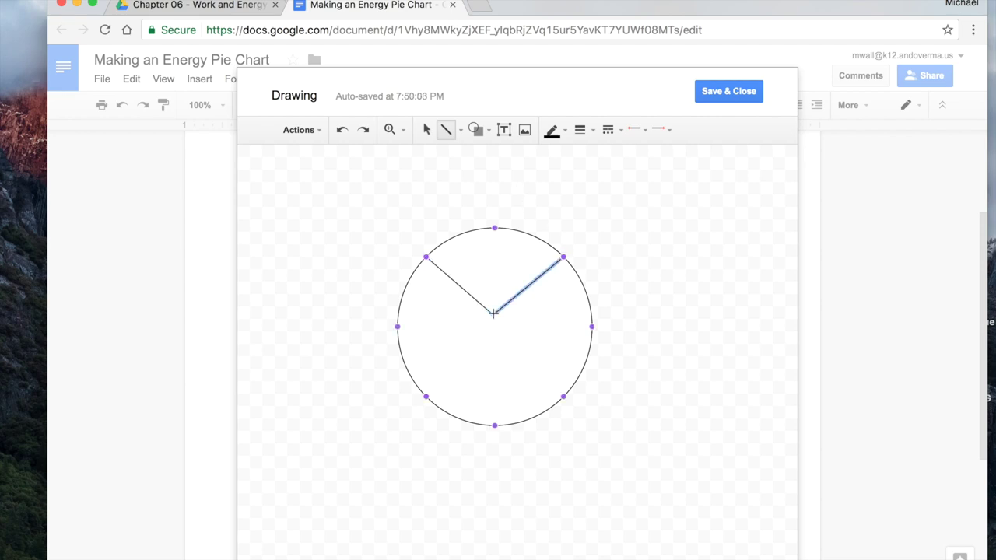
drag(498, 402, 494, 424)
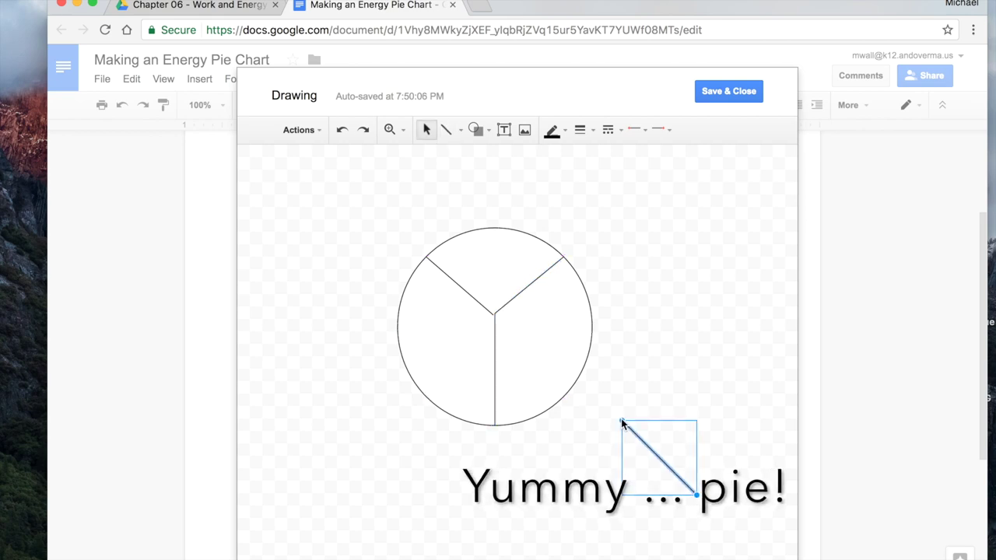
key(Delete)
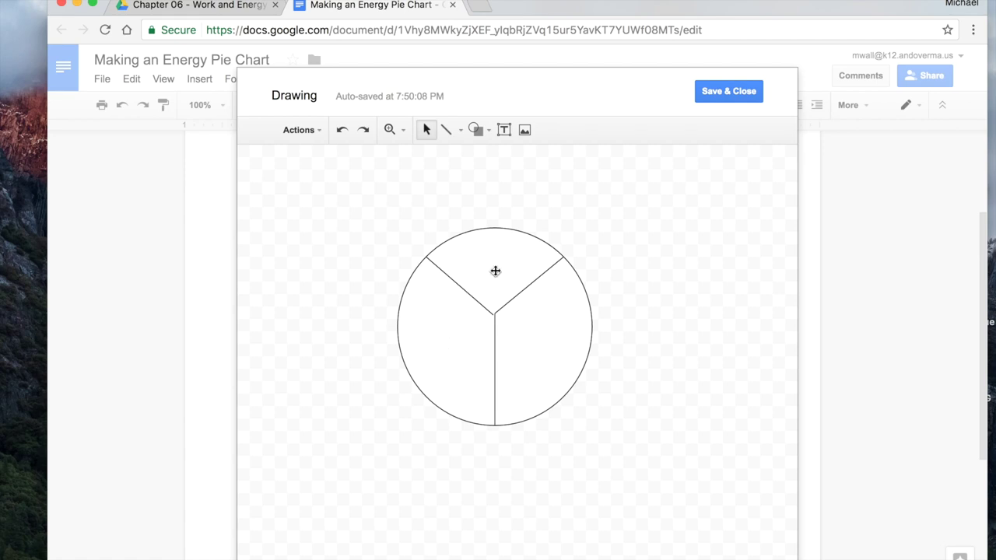
click(731, 91)
- Shrink the three-slice drawing at item 3 by dragging its corner to match the two charts above
click(357, 410)
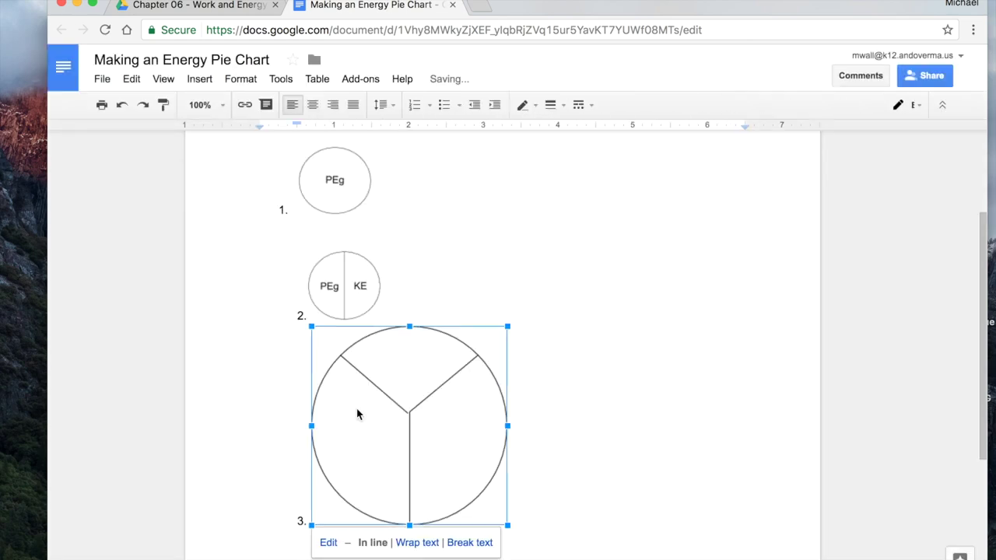
mouse_move(506, 326)
mouse_down()
mouse_move(432, 379)
mouse_move(389, 446)
mouse_up()
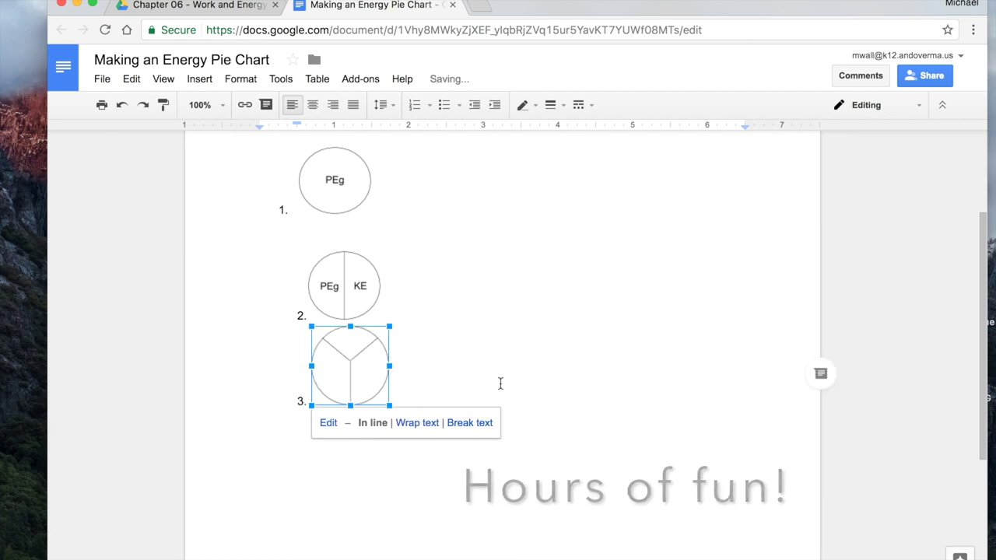